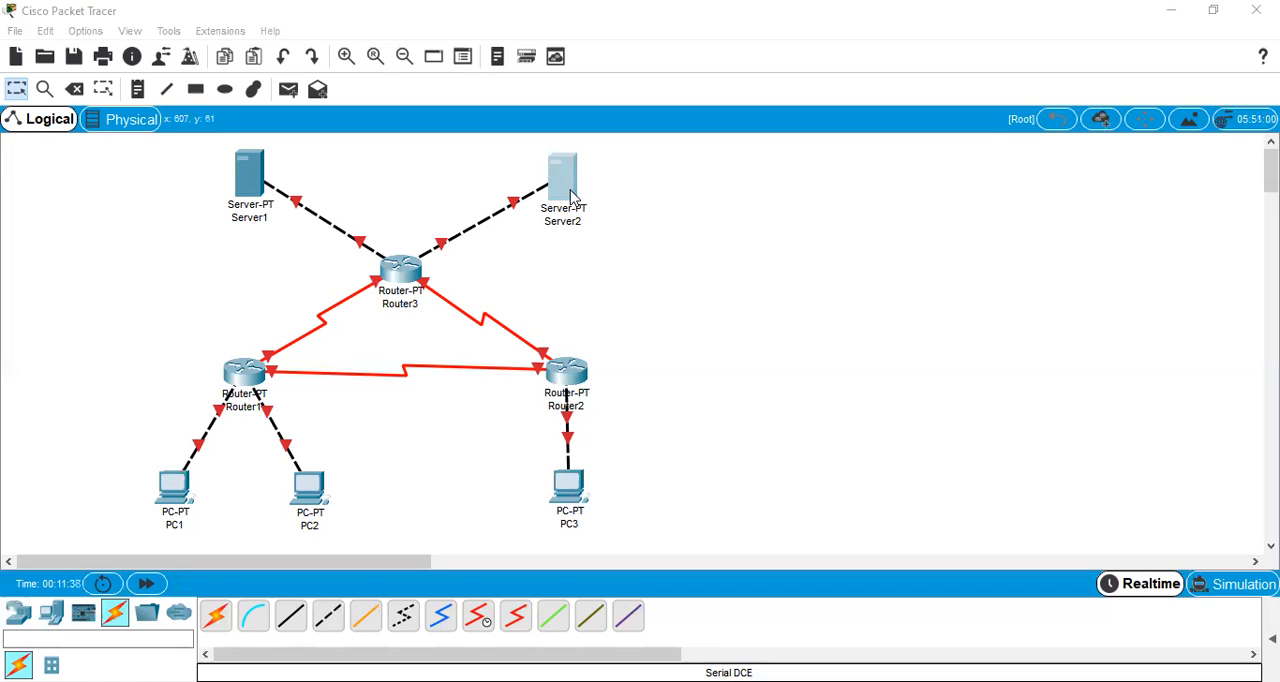
Open Router1, Router3 and Router2 in turn for configuration
click(210, 380)
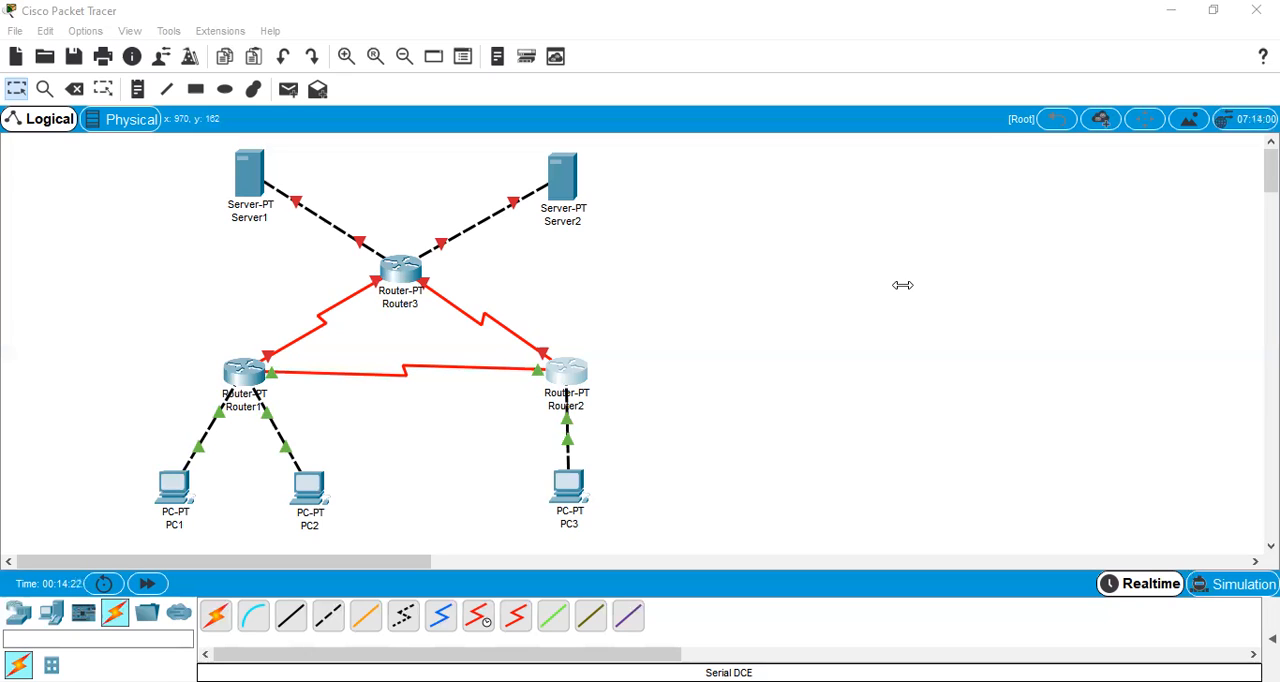
click(420, 274)
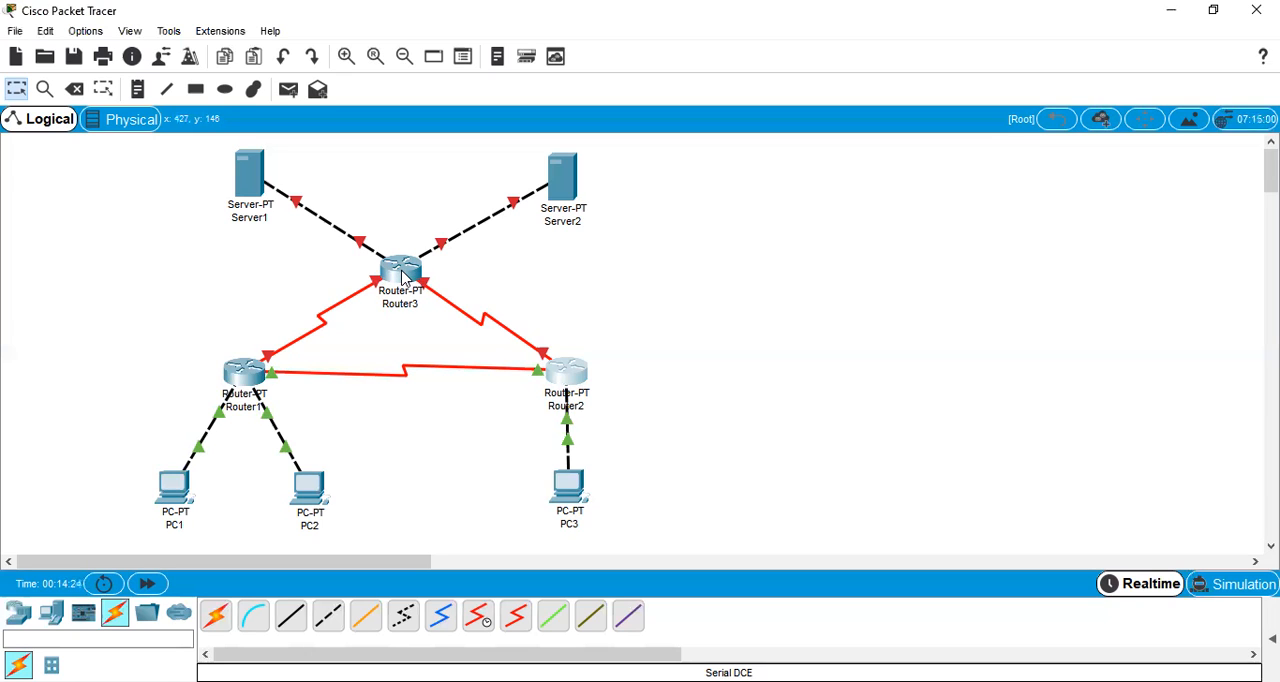
mouse_move(404, 278)
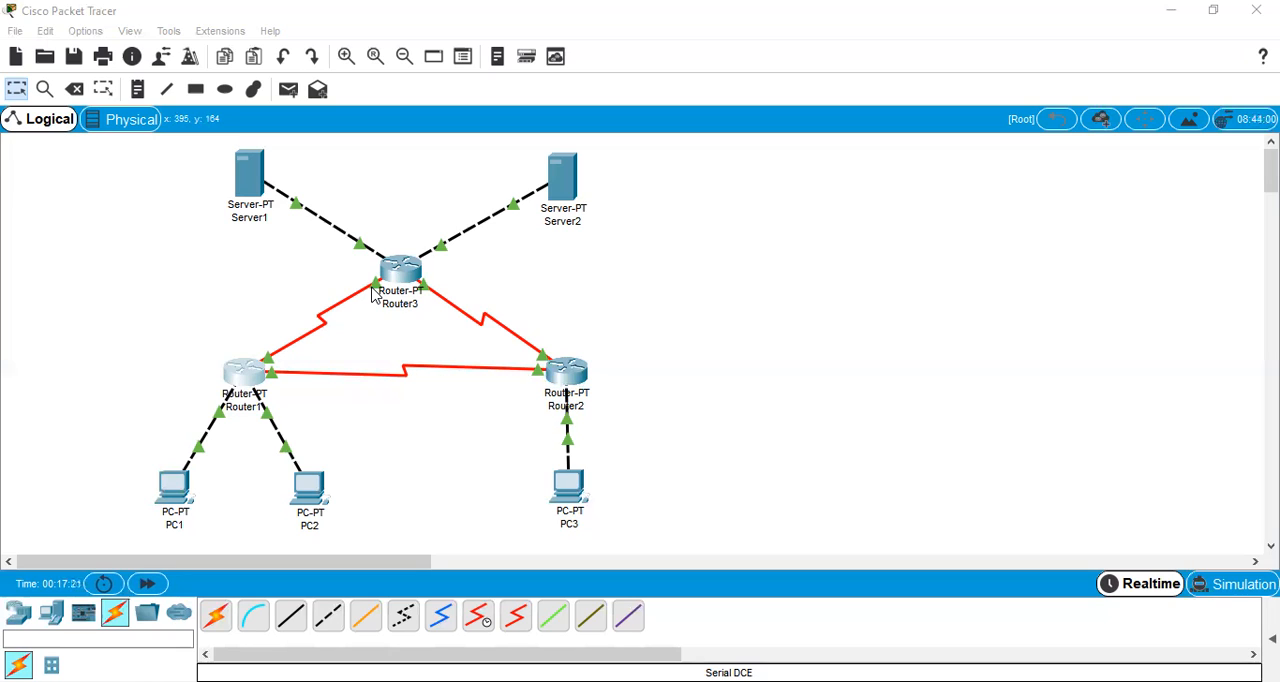
click(567, 381)
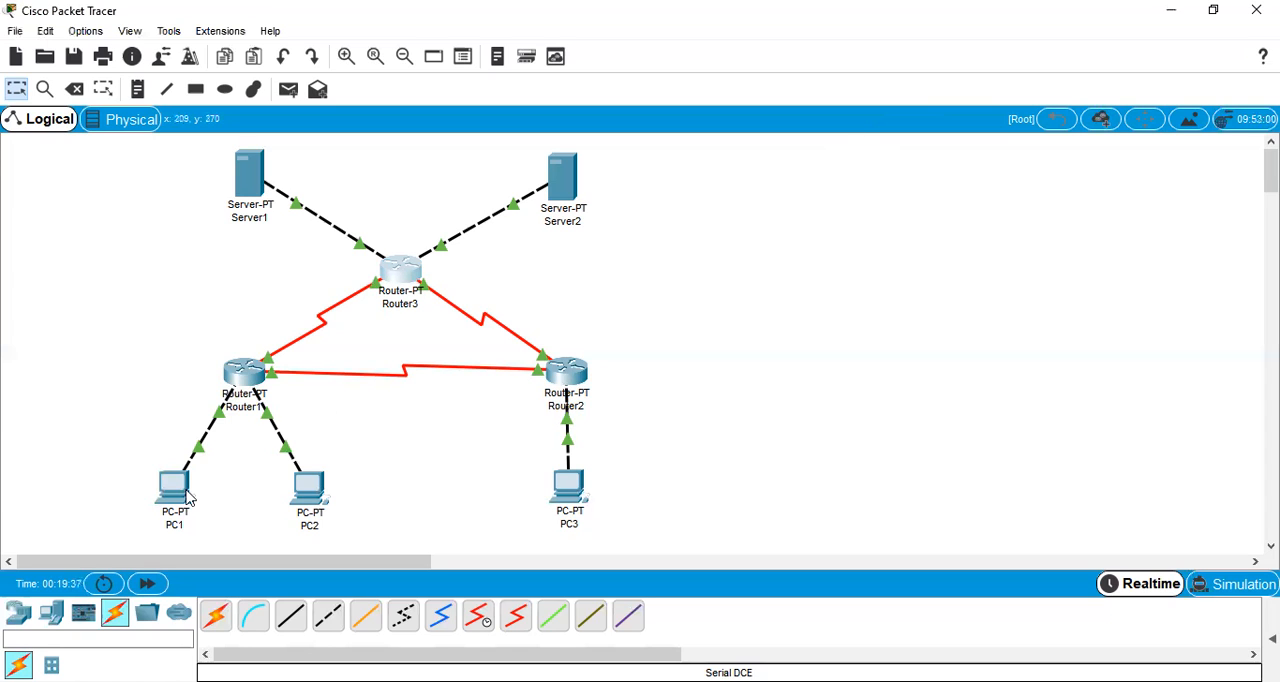
Power cycle all devices in the topology and accept the network reset
click(104, 587)
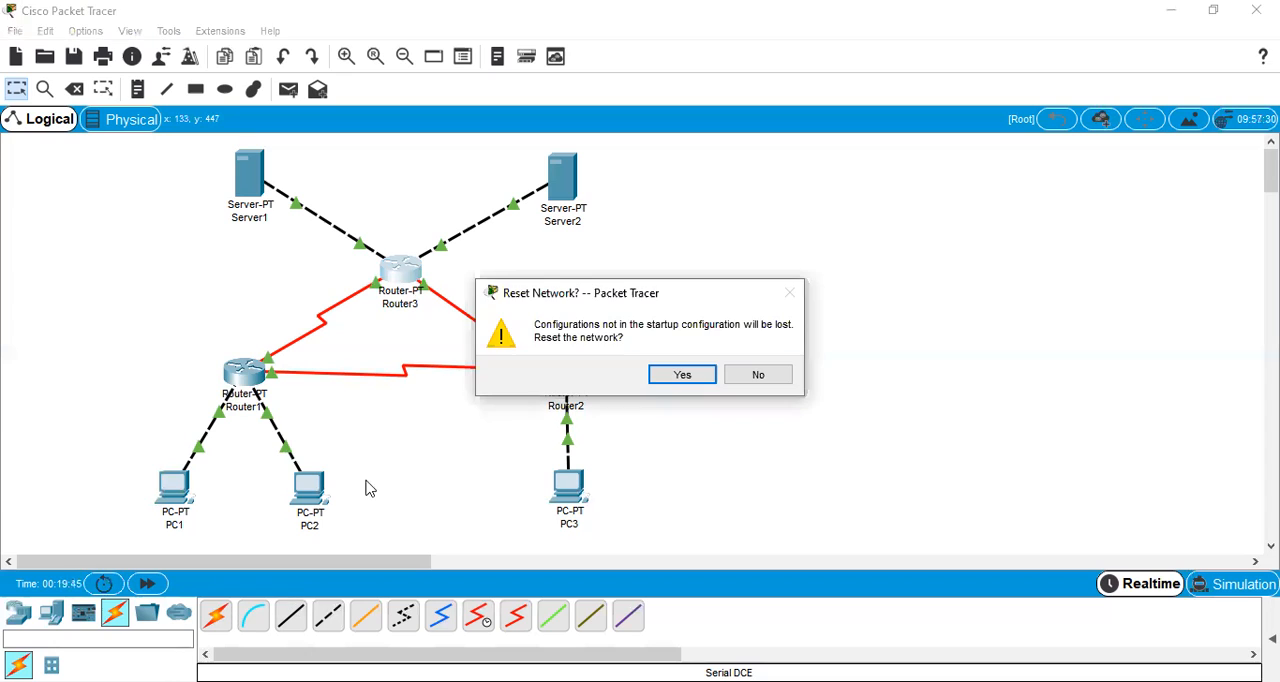
click(683, 374)
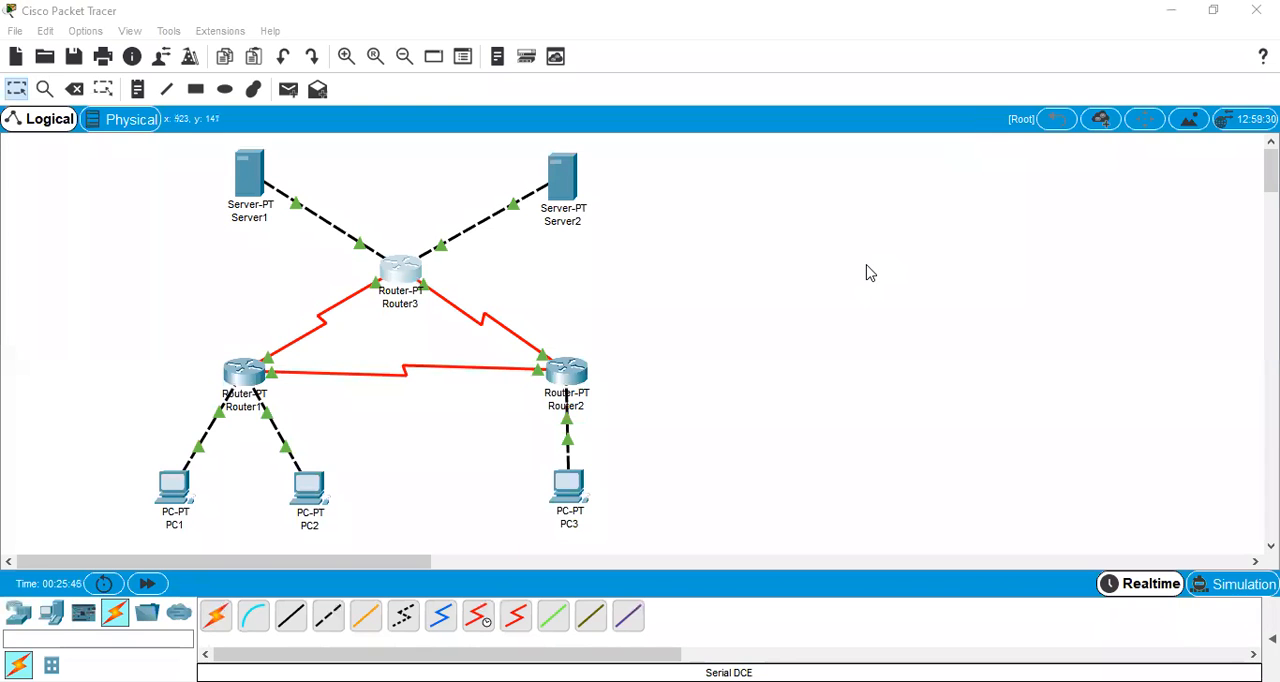
Switch to Simulation mode and filter the visible events so that only ICMP is shown
click(1232, 596)
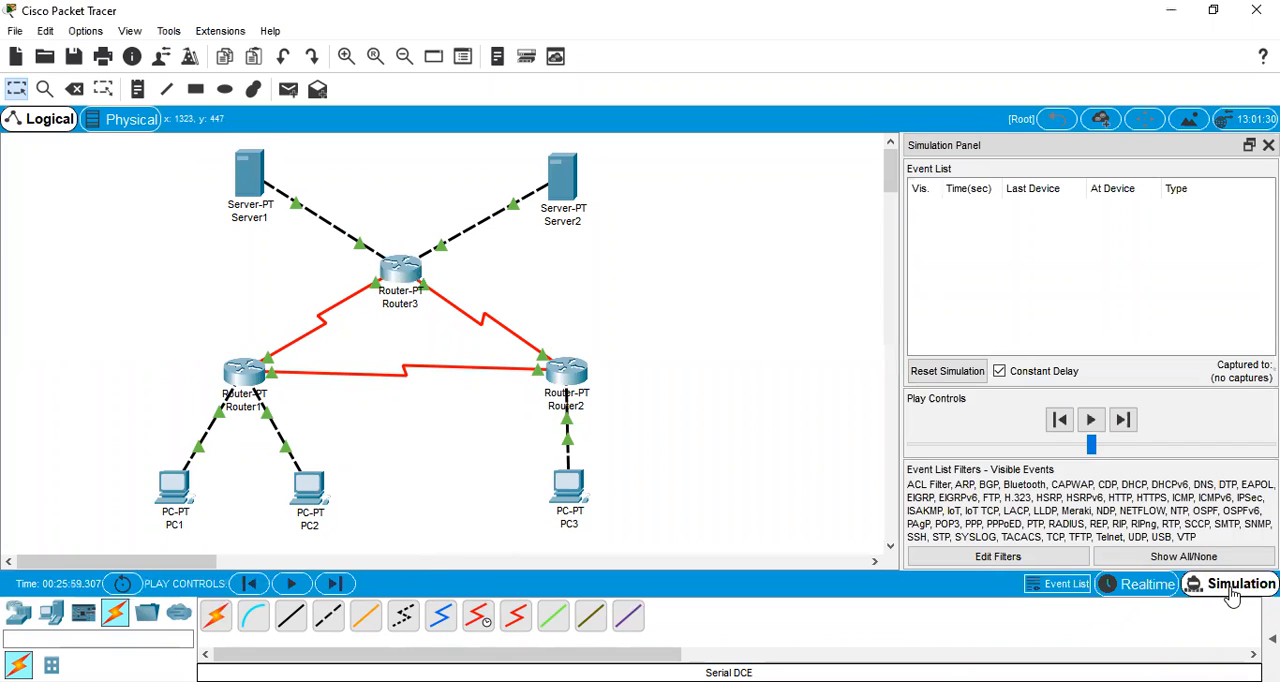
click(1188, 563)
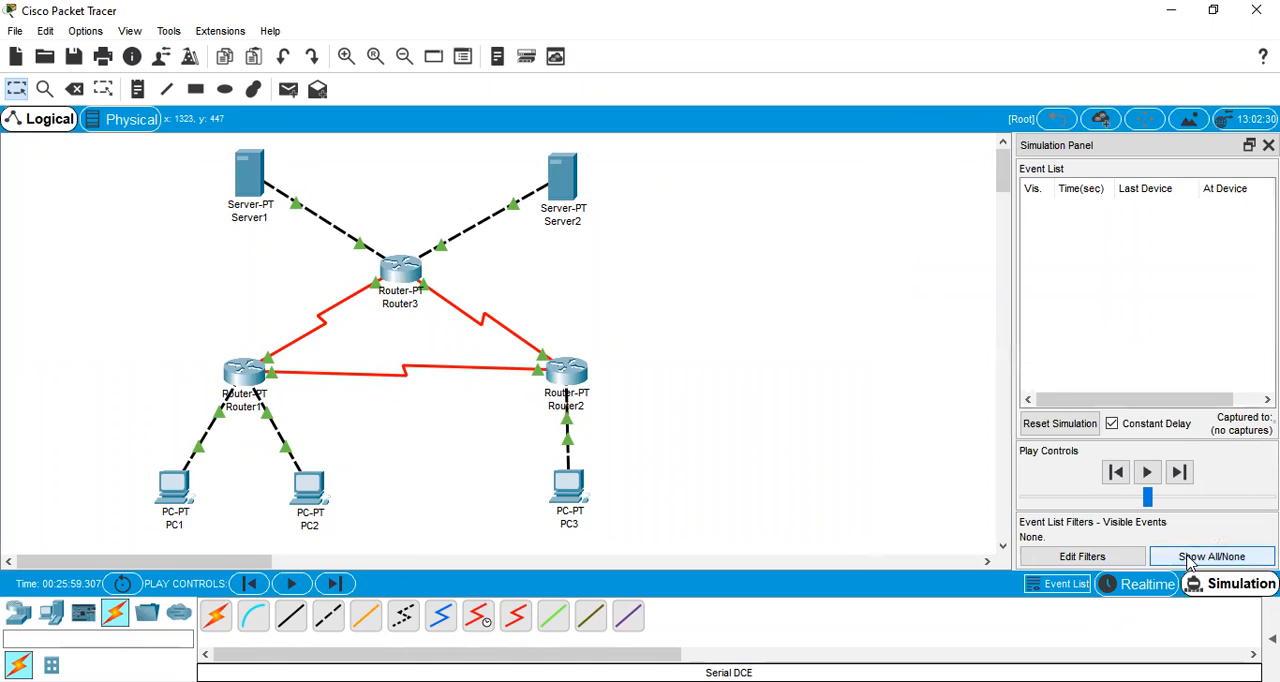
click(1083, 556)
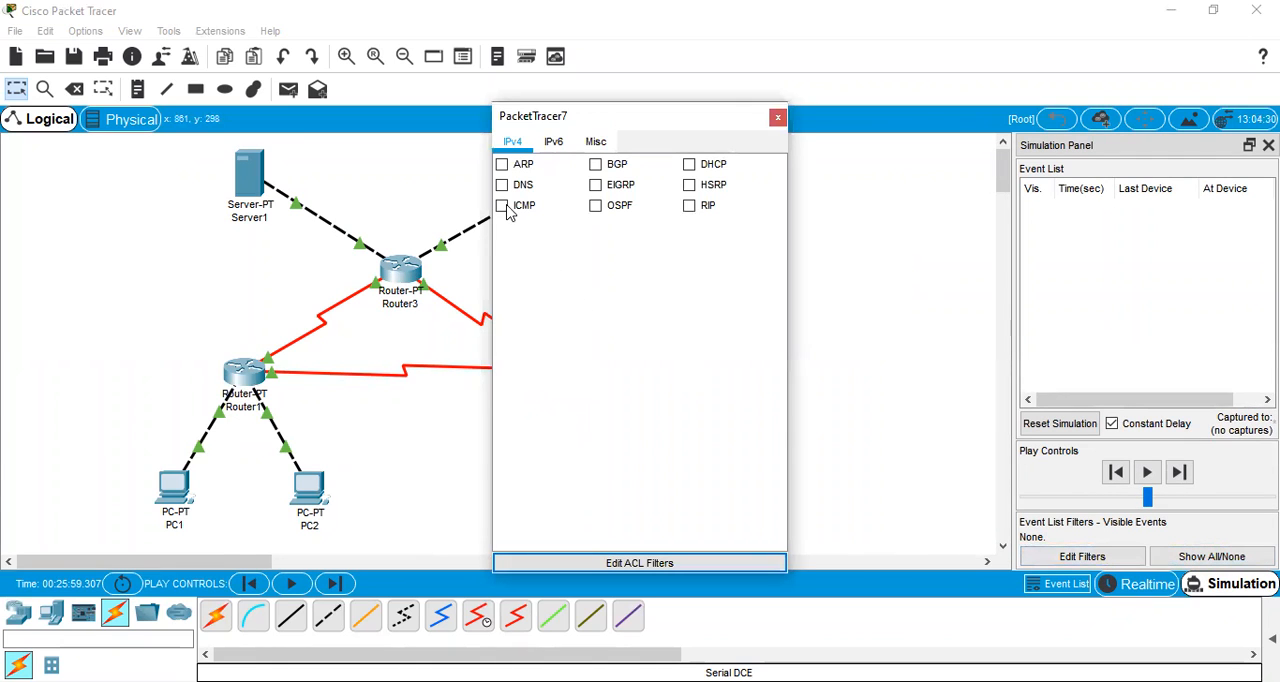
click(777, 119)
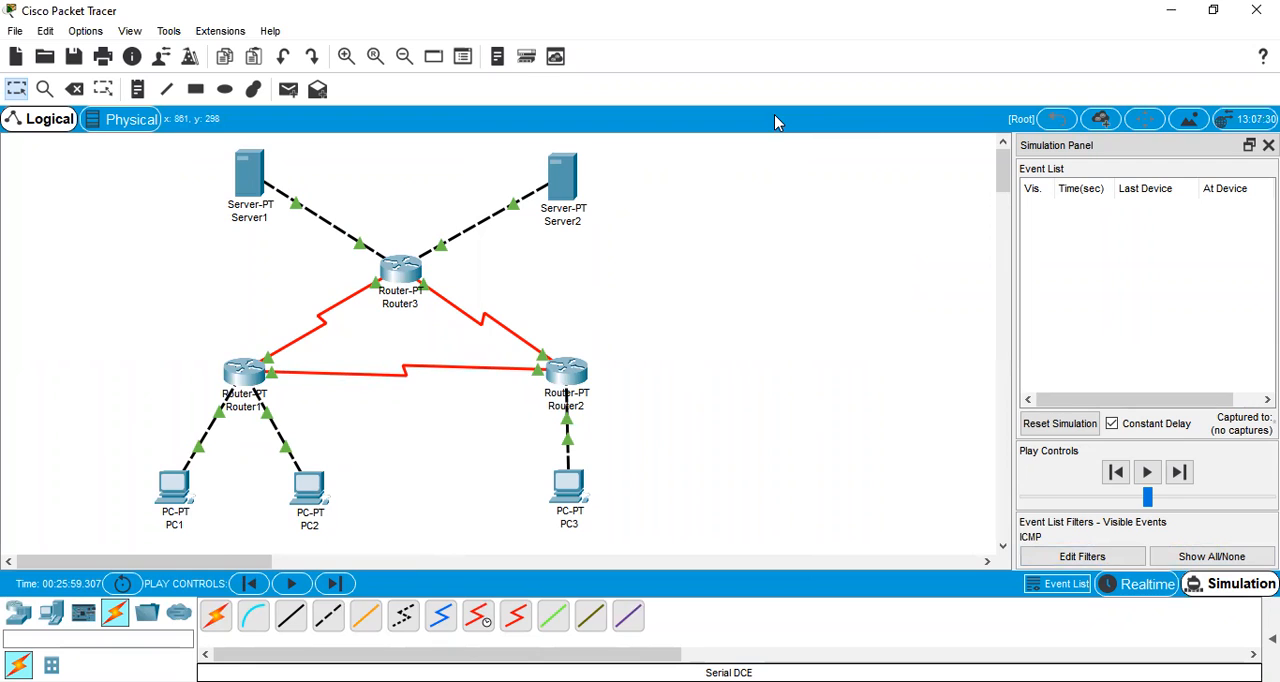
Add a simple PDU from PC1 to PC2 and play the simulation
click(290, 96)
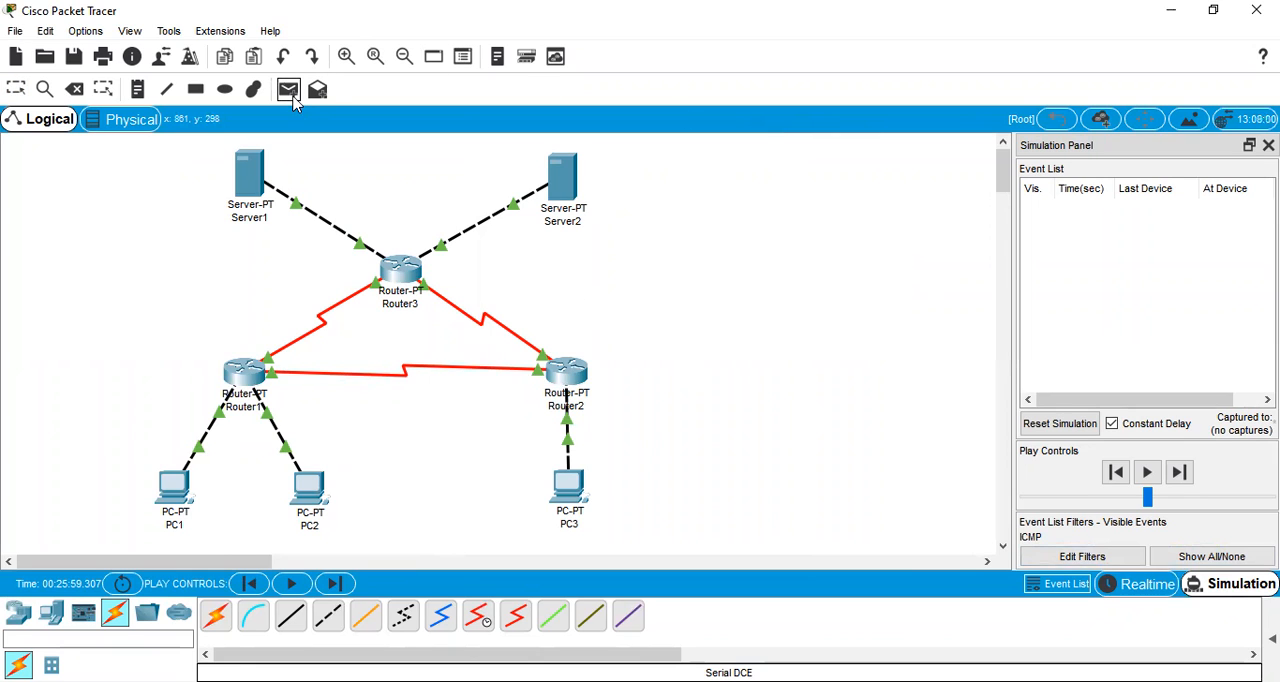
click(160, 488)
click(300, 488)
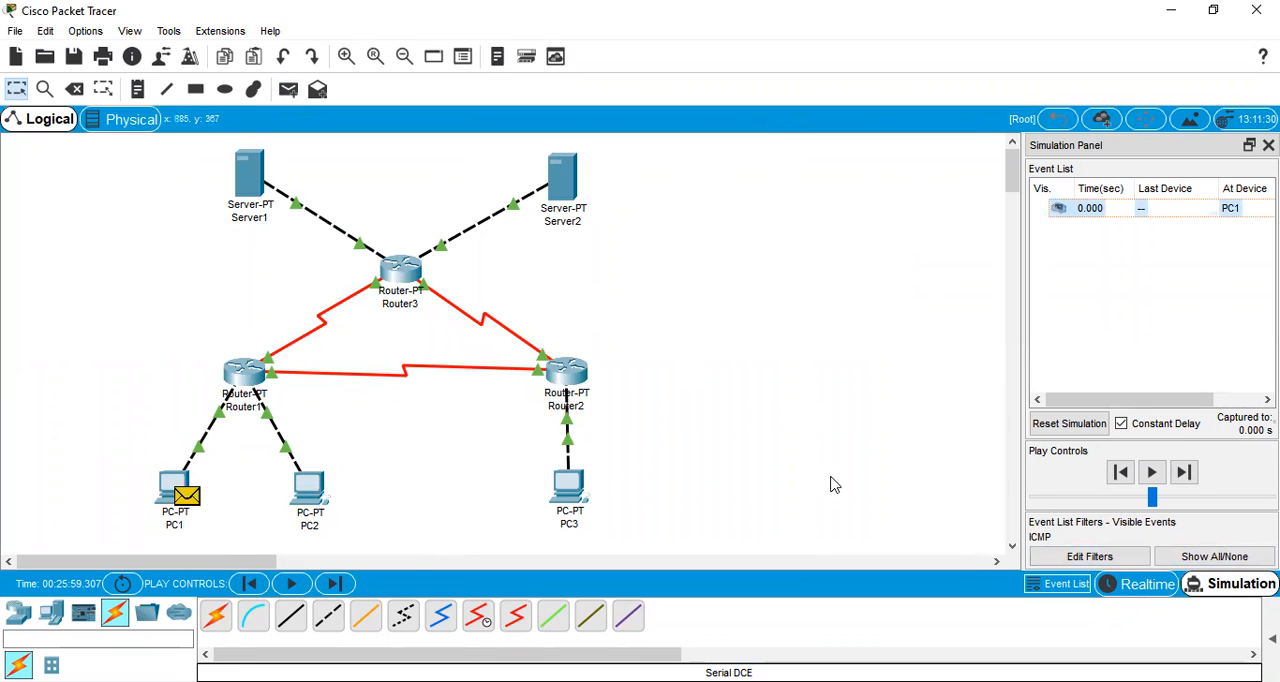
click(1152, 472)
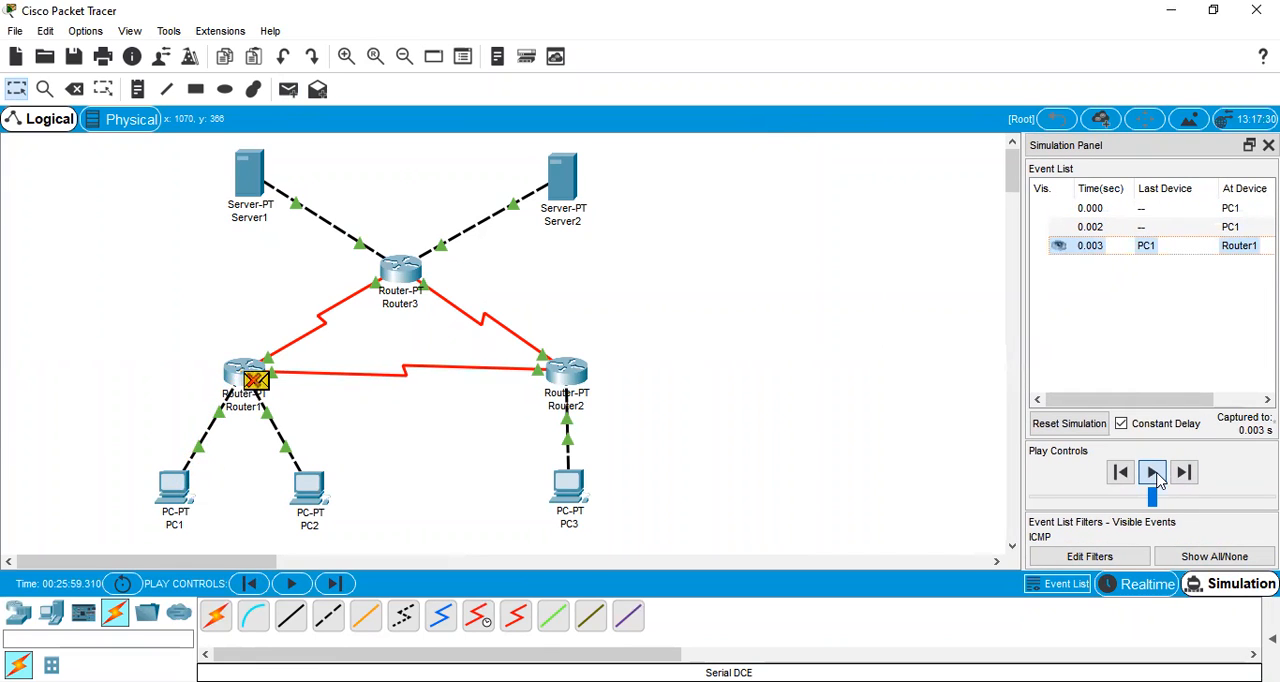
Reset and replay the PC1-to-PC2 simulation until the reply returns to PC1, and delete Scenario 0 from the PDU list
click(1068, 423)
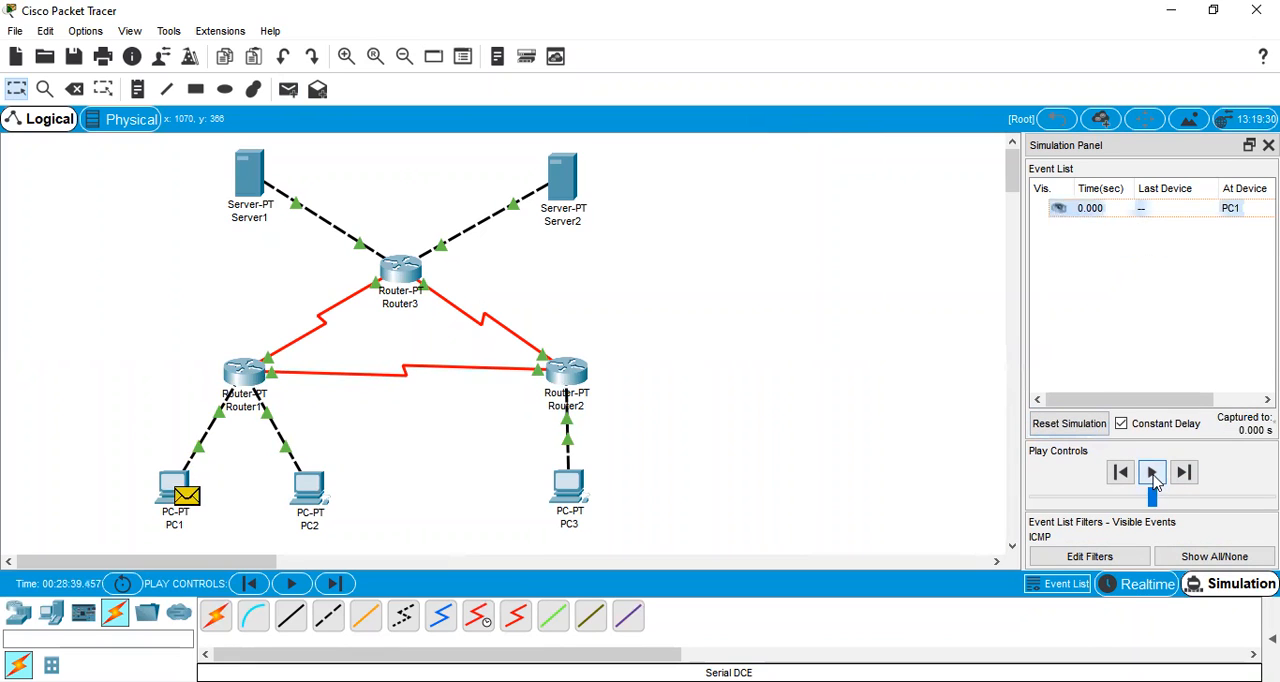
click(1154, 479)
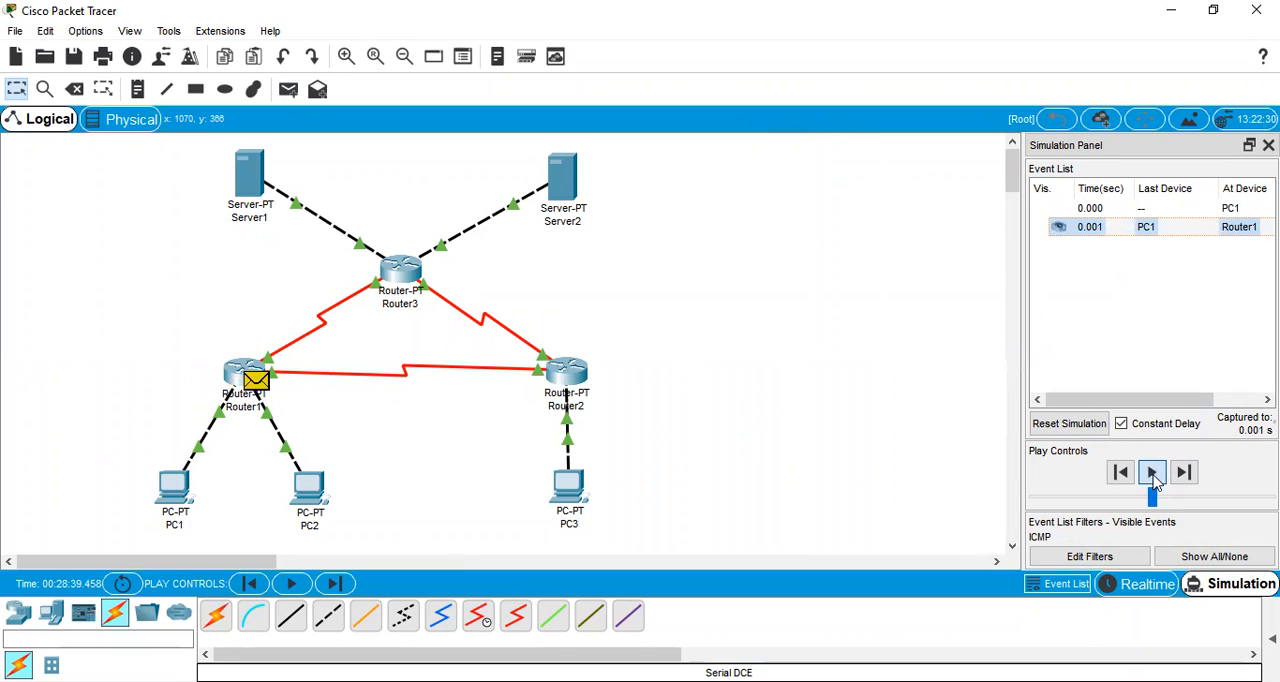
click(1154, 479)
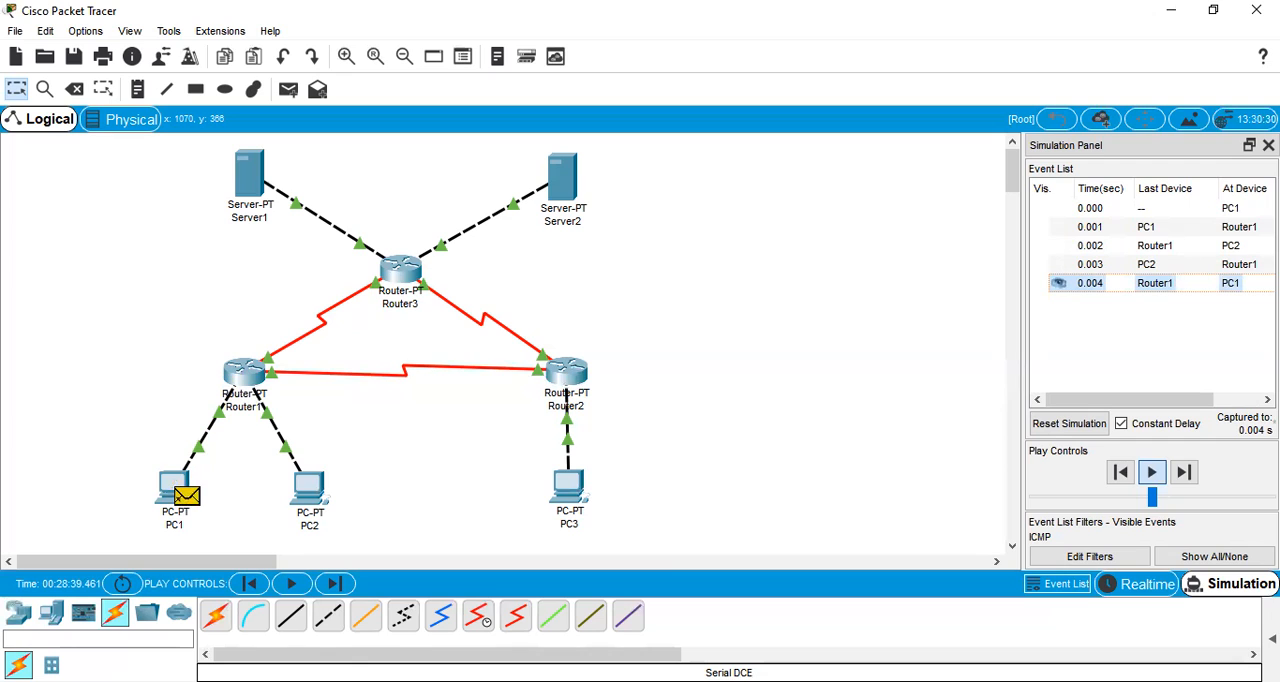
click(1272, 639)
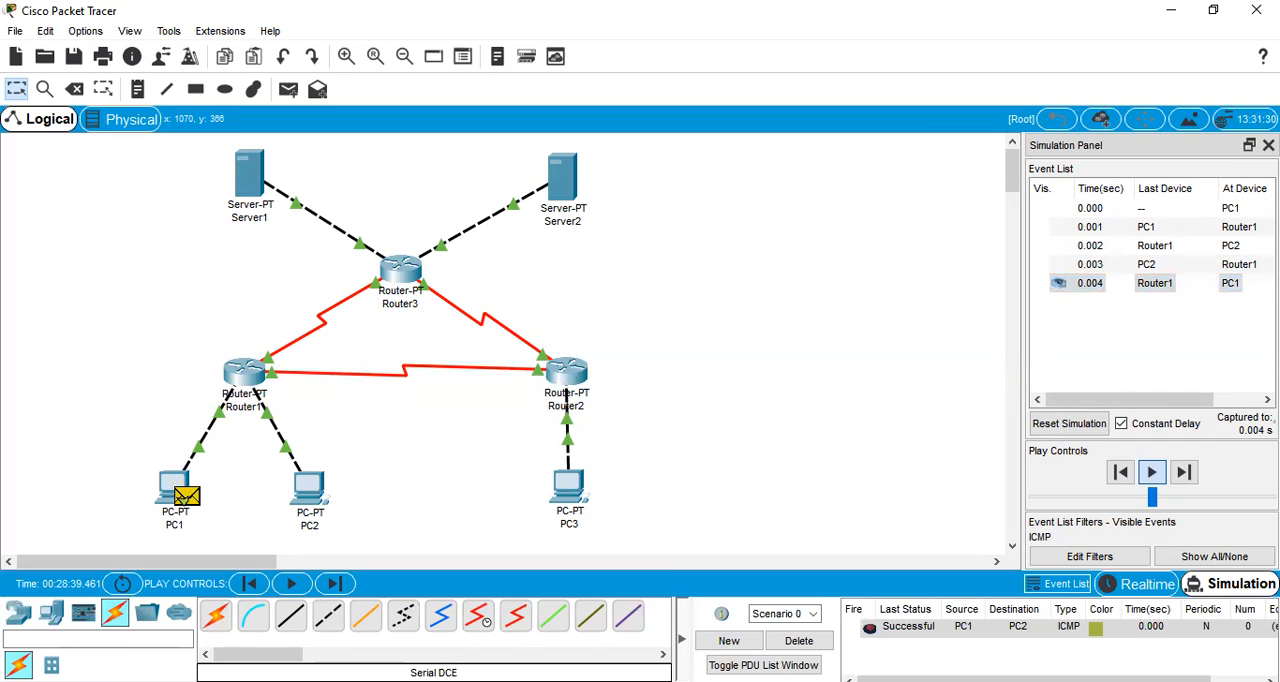
click(796, 641)
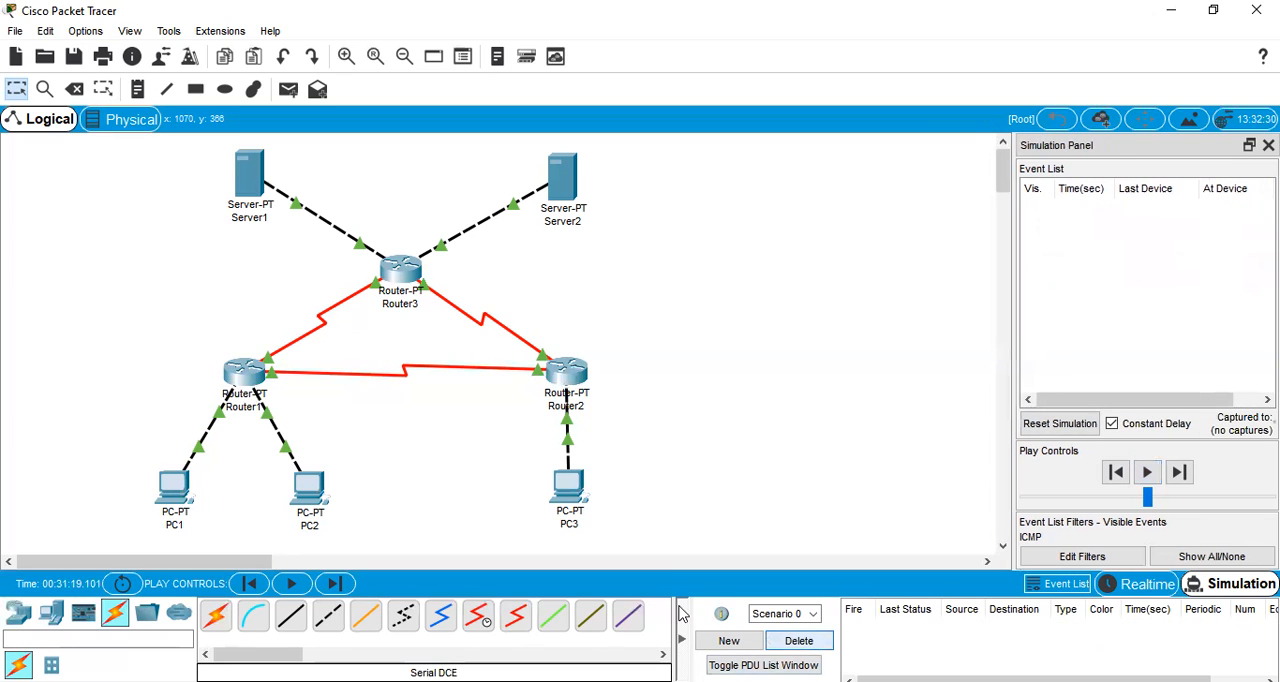
Add a simple PDU from PC1 to PC3 and play the simulation
click(288, 89)
click(173, 487)
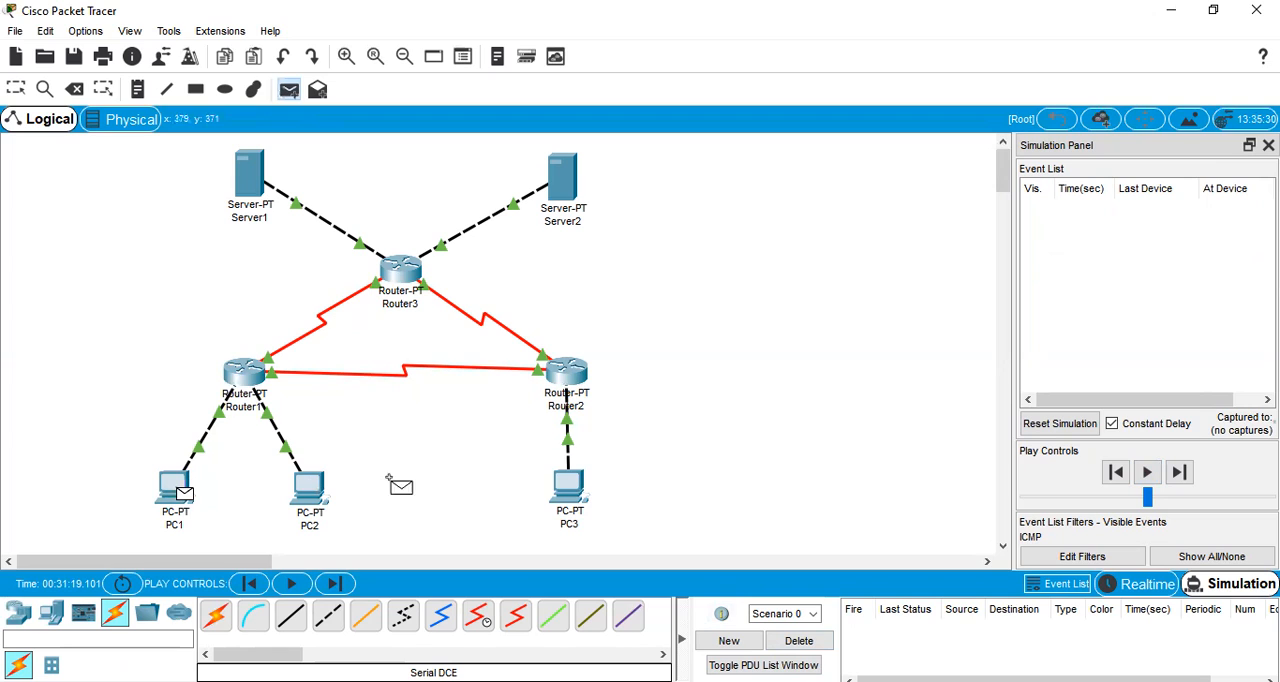
click(568, 487)
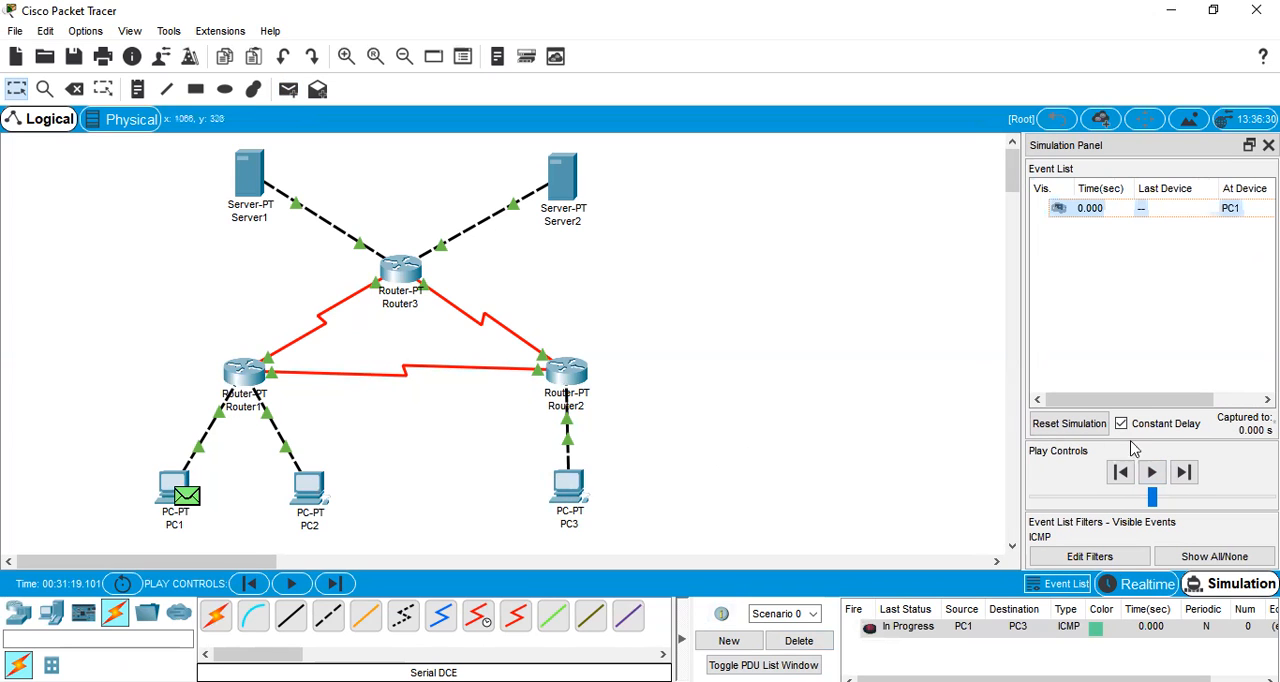
click(1152, 472)
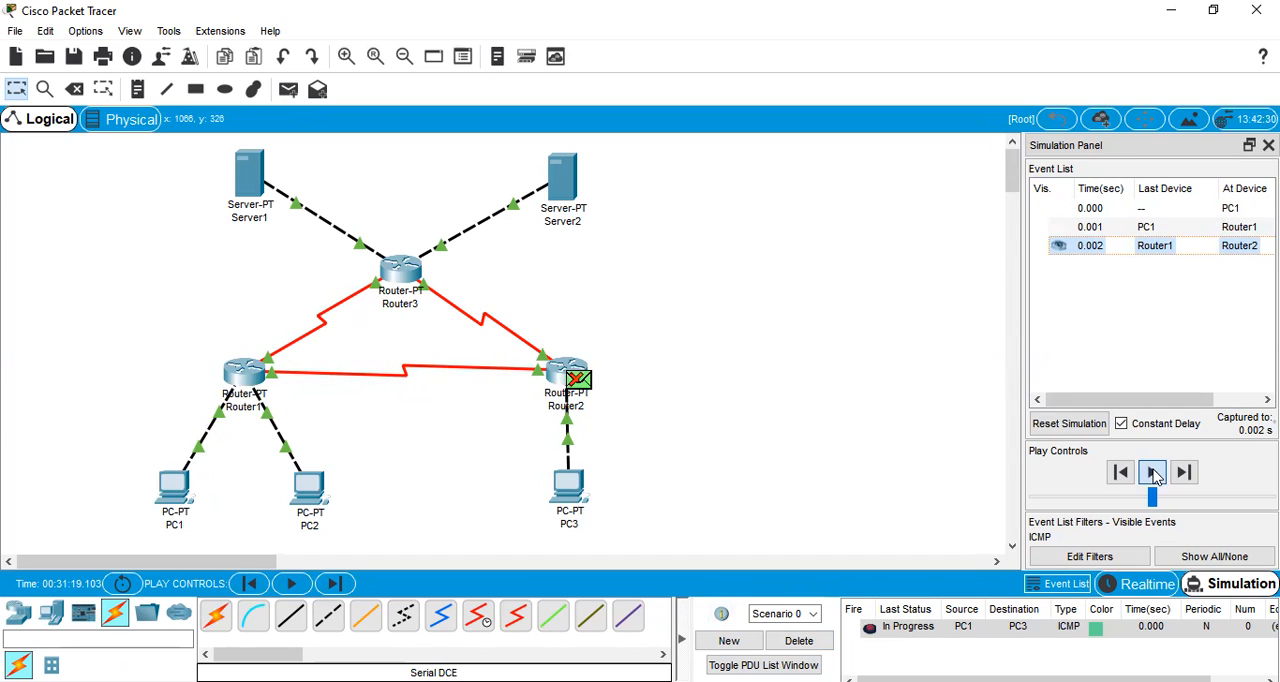
Reset and replay the PC1-to-PC3 simulation until the reply returns to PC1, and delete Scenario 0
click(1070, 425)
click(1153, 473)
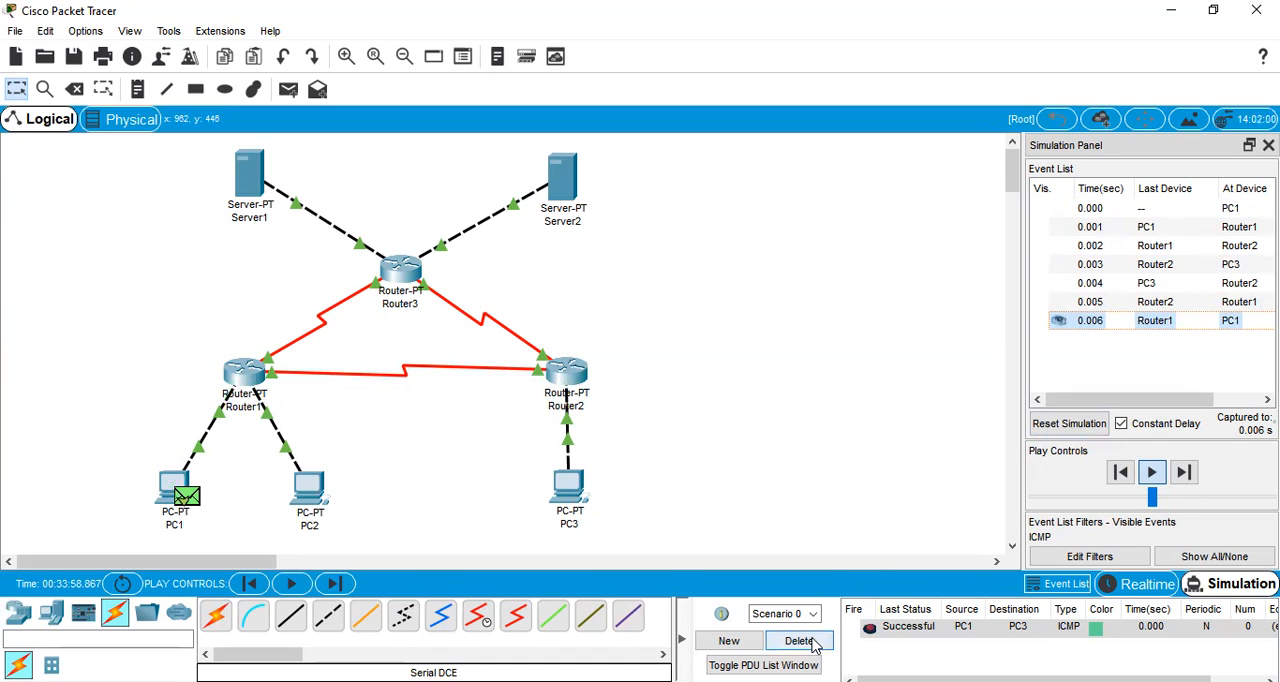
click(800, 641)
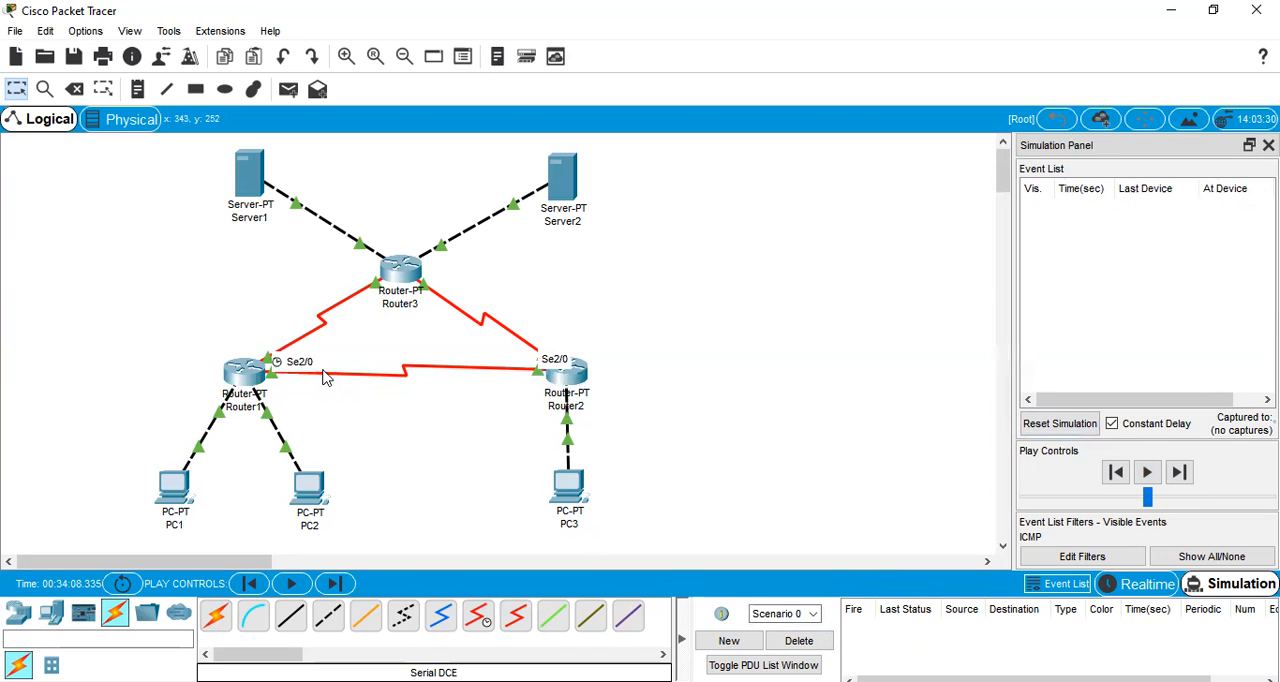
Add a simple PDU from PC1 to Server1 and play the simulation
click(296, 99)
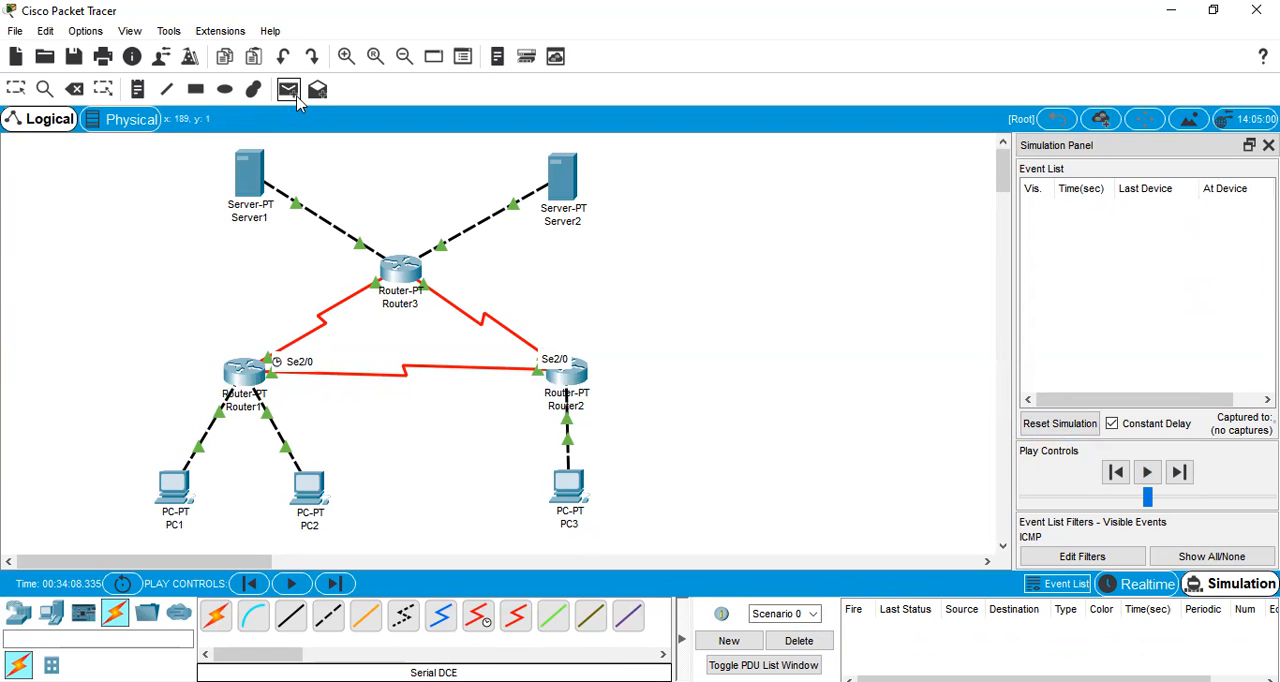
click(166, 486)
click(248, 180)
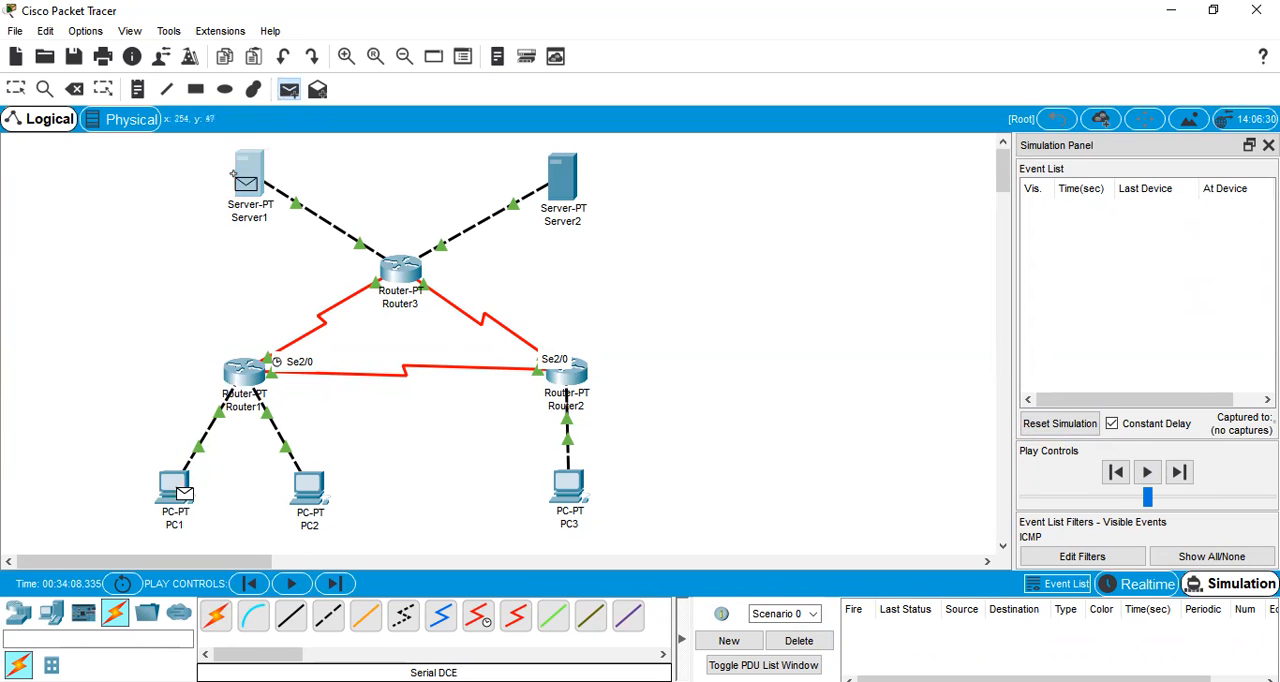
click(1154, 474)
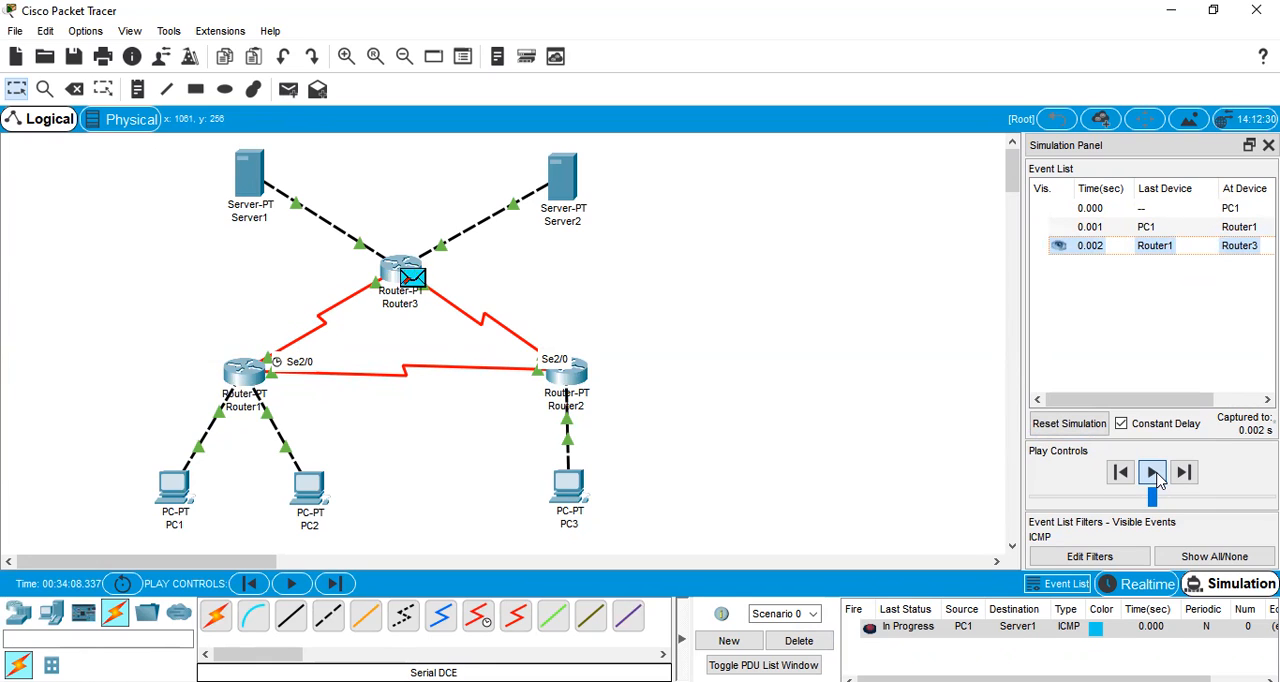
Reset and replay the PC1-to-Server1 simulation until the reply returns to PC1, and delete Scenario 0
click(1098, 425)
click(1152, 473)
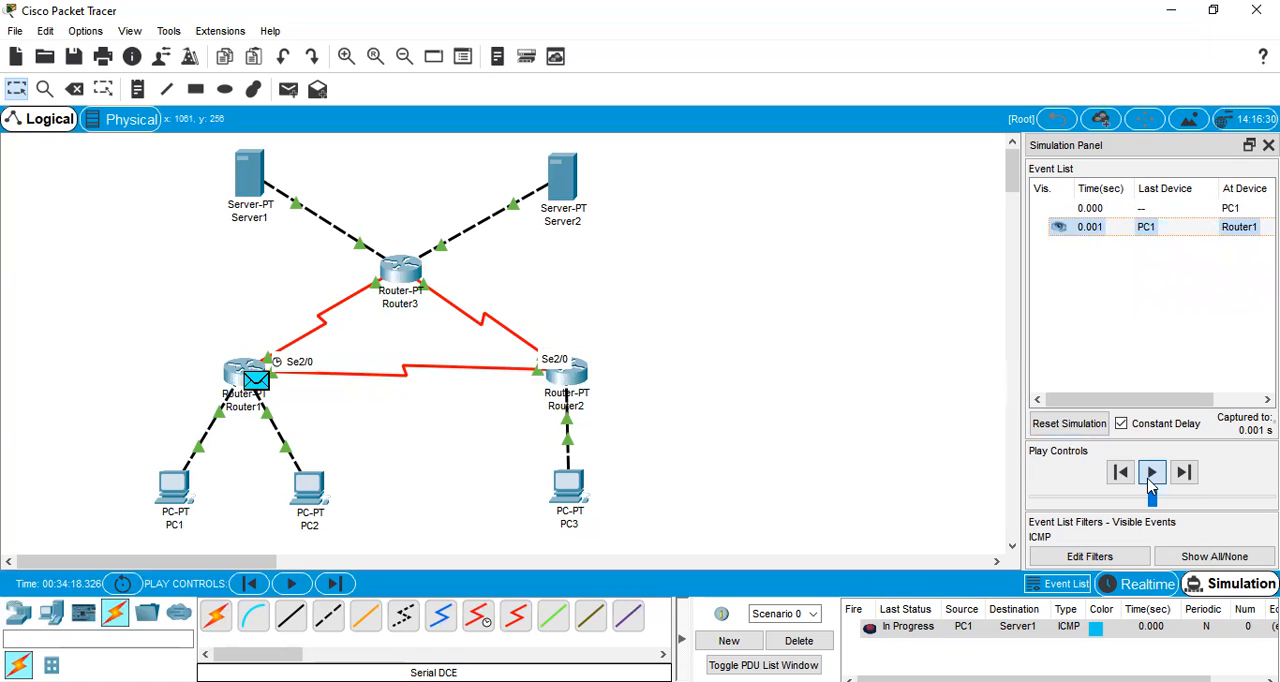
click(1152, 473)
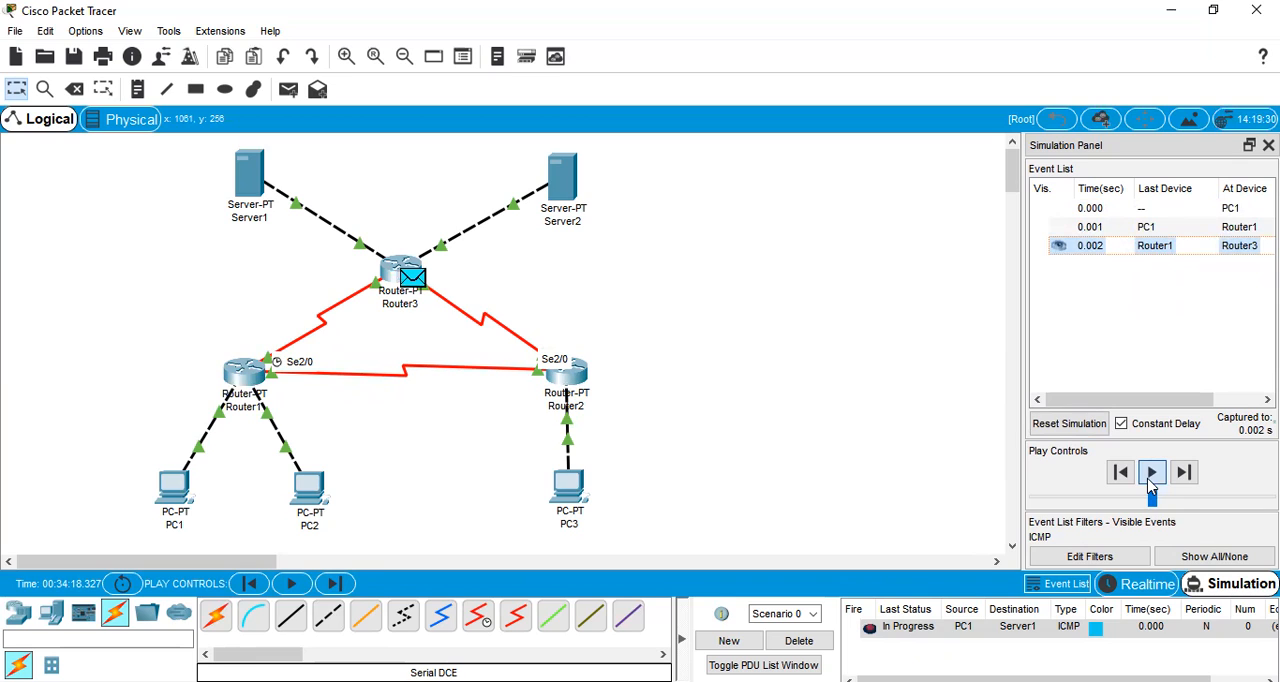
click(1150, 475)
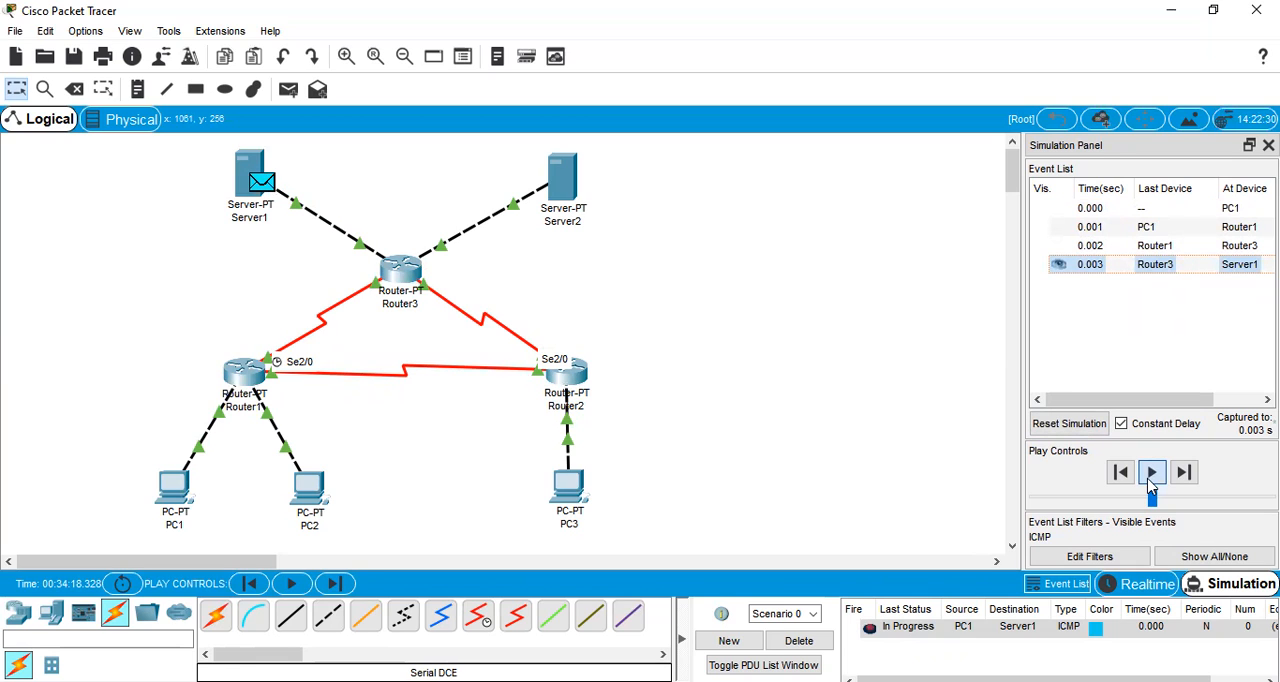
click(1150, 480)
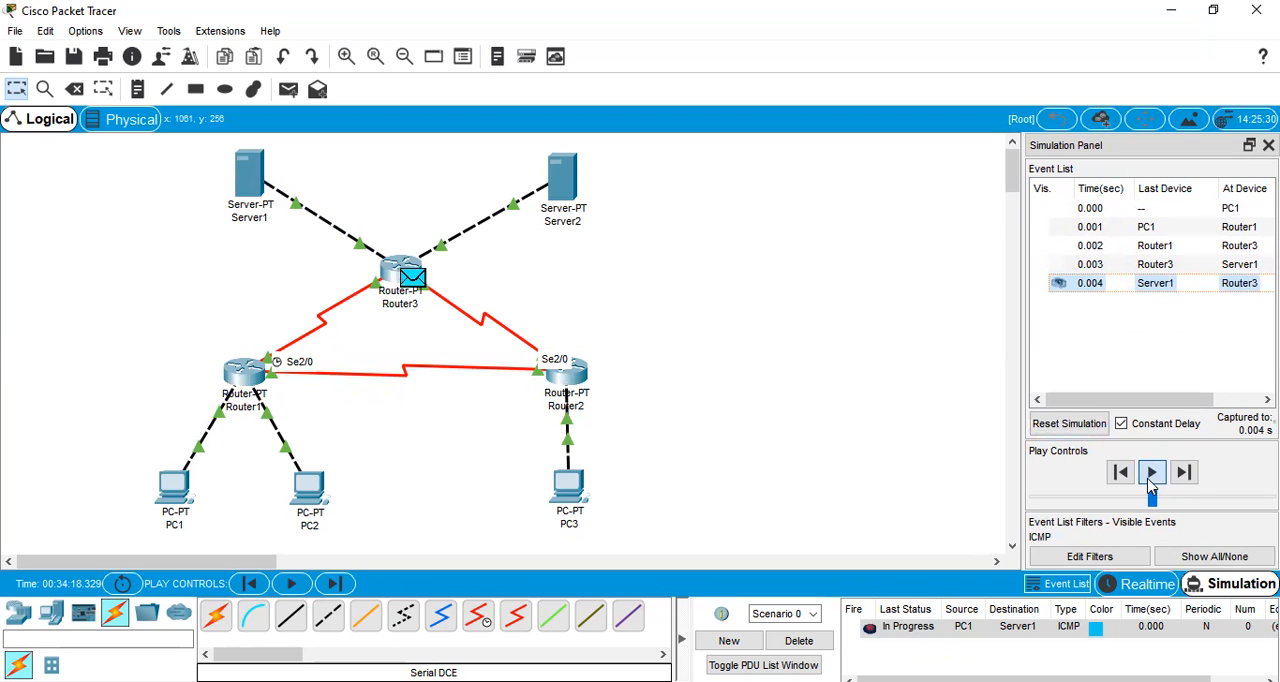
click(1150, 480)
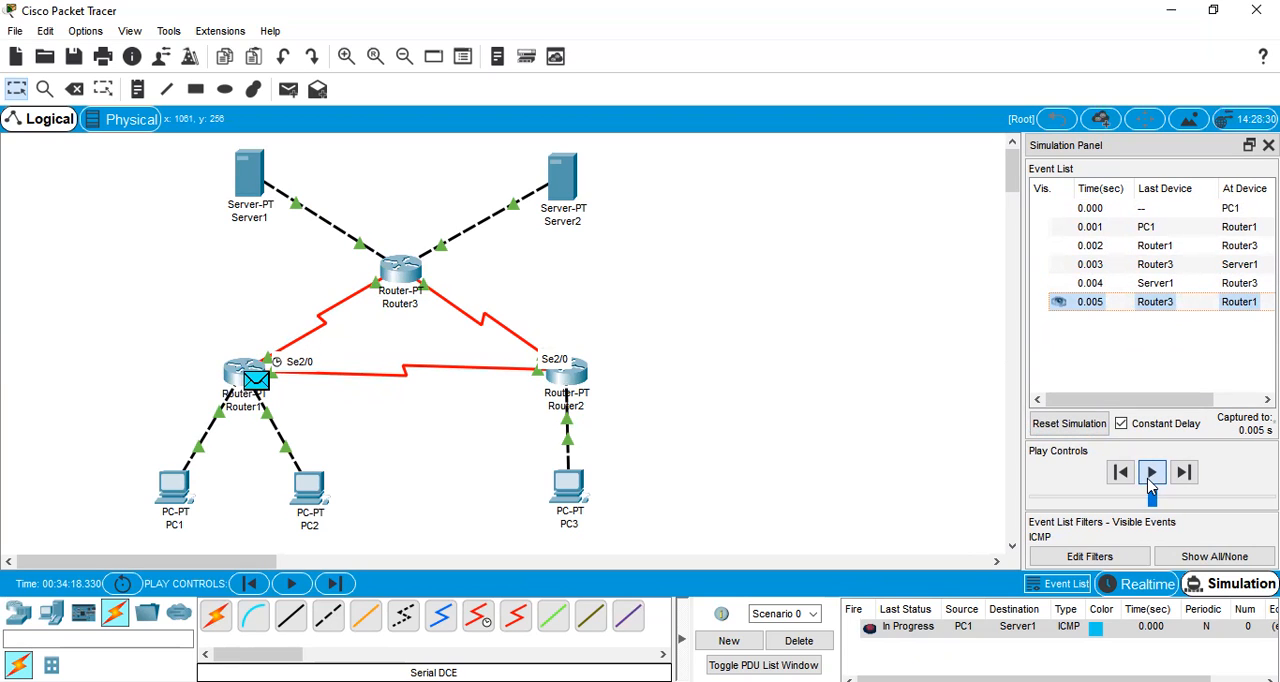
click(1150, 480)
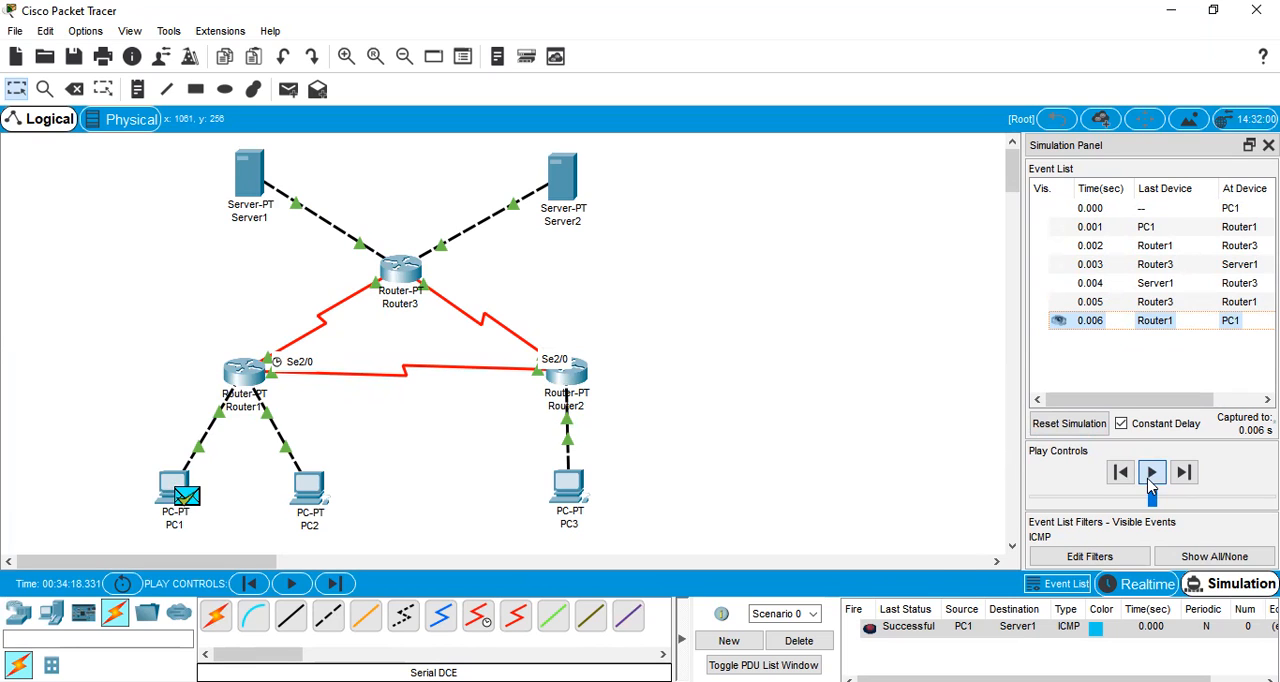
click(829, 643)
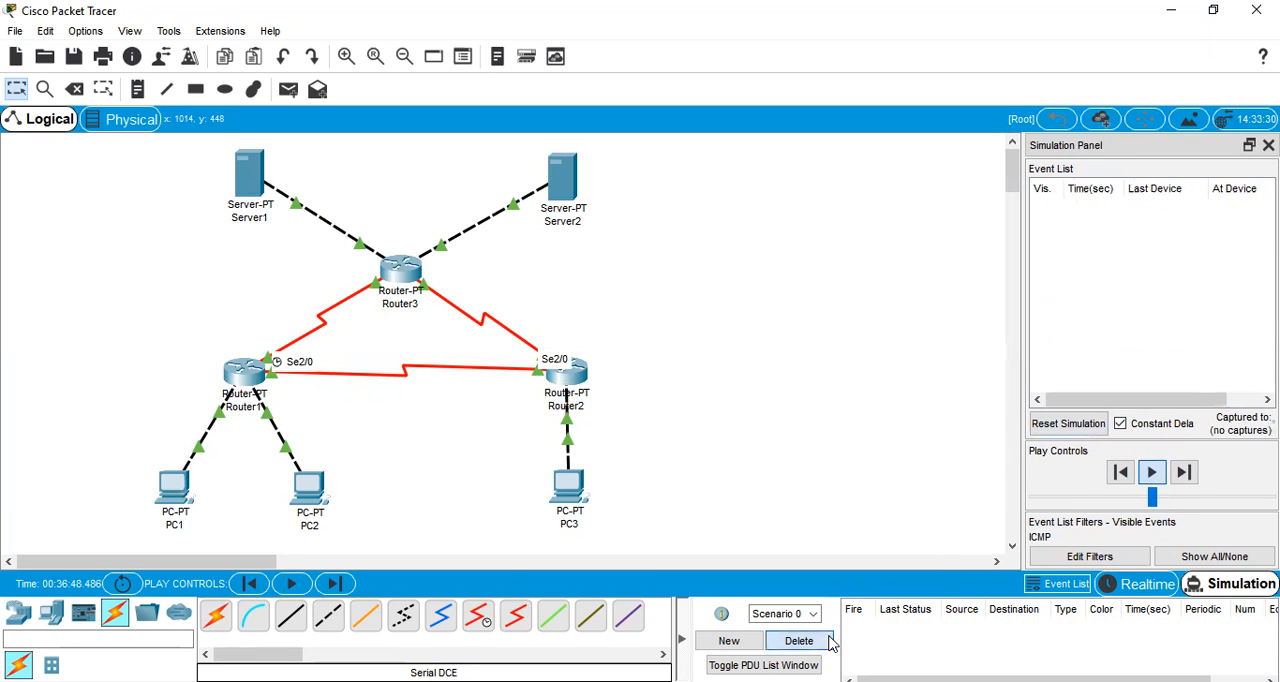
Add a simple PDU from PC1 to Server2 and play the simulation
click(289, 92)
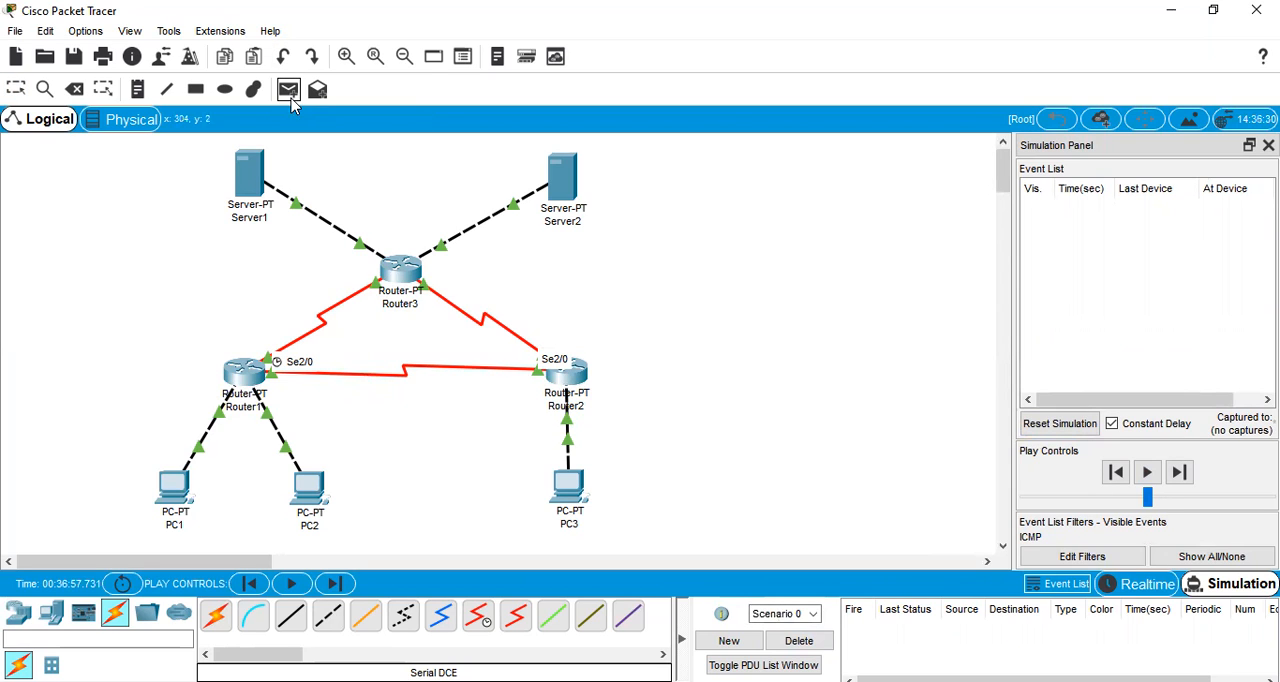
click(172, 474)
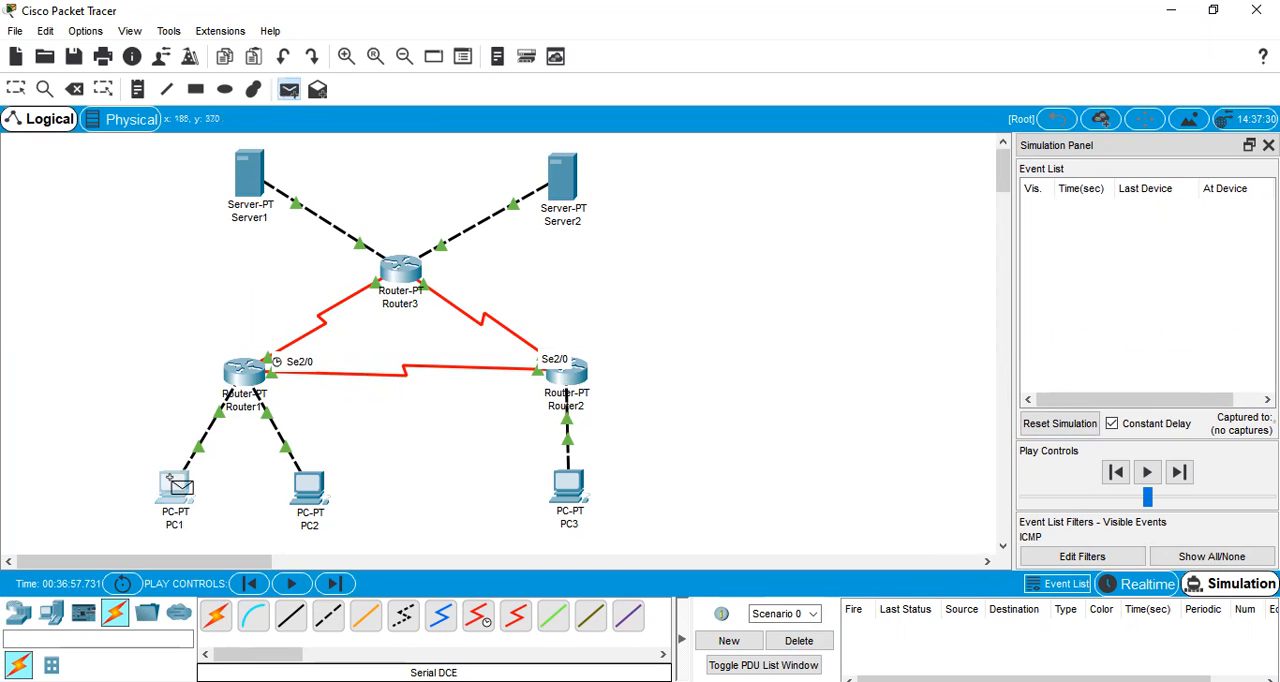
click(556, 176)
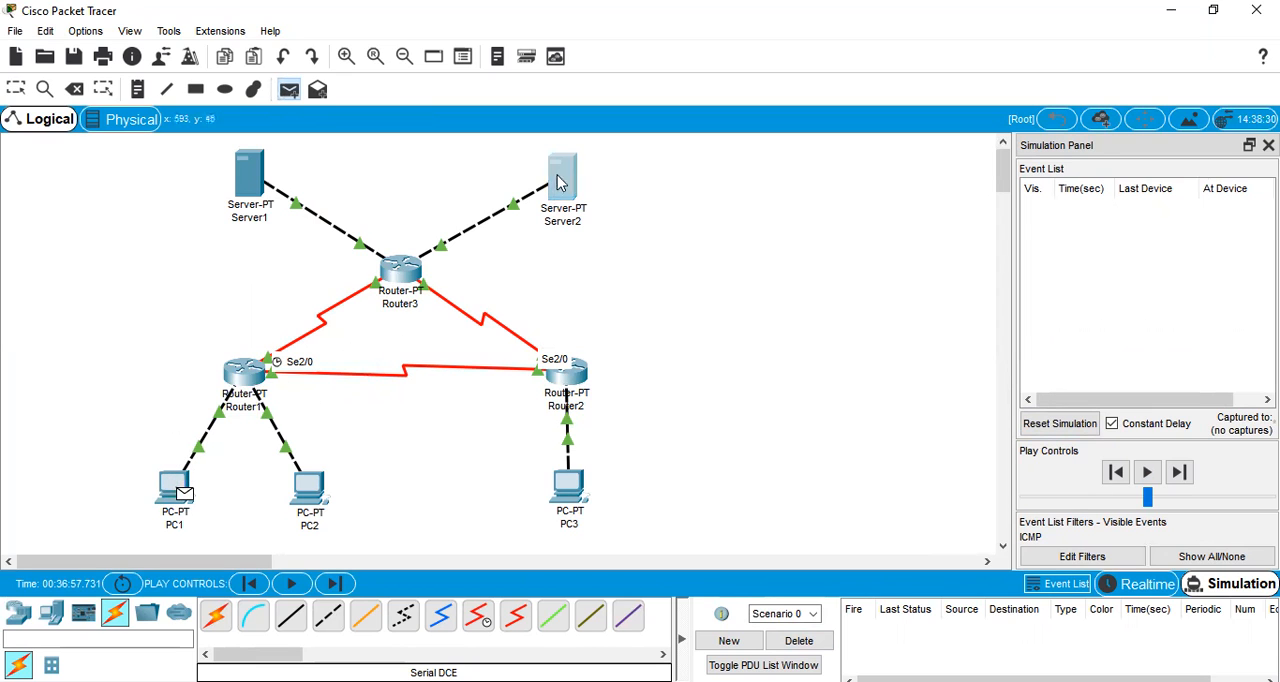
click(1151, 473)
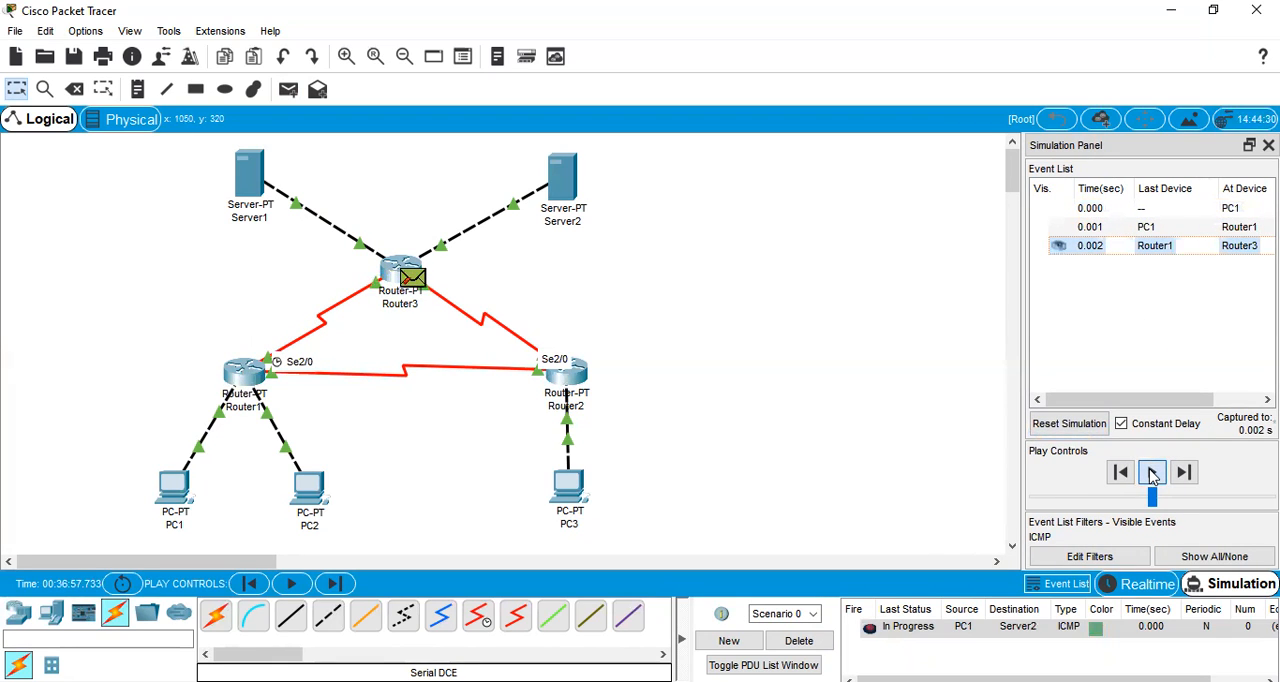
Reset and replay the PC1-to-Server2 simulation until the reply returns to PC1, and delete Scenario 0
click(1068, 423)
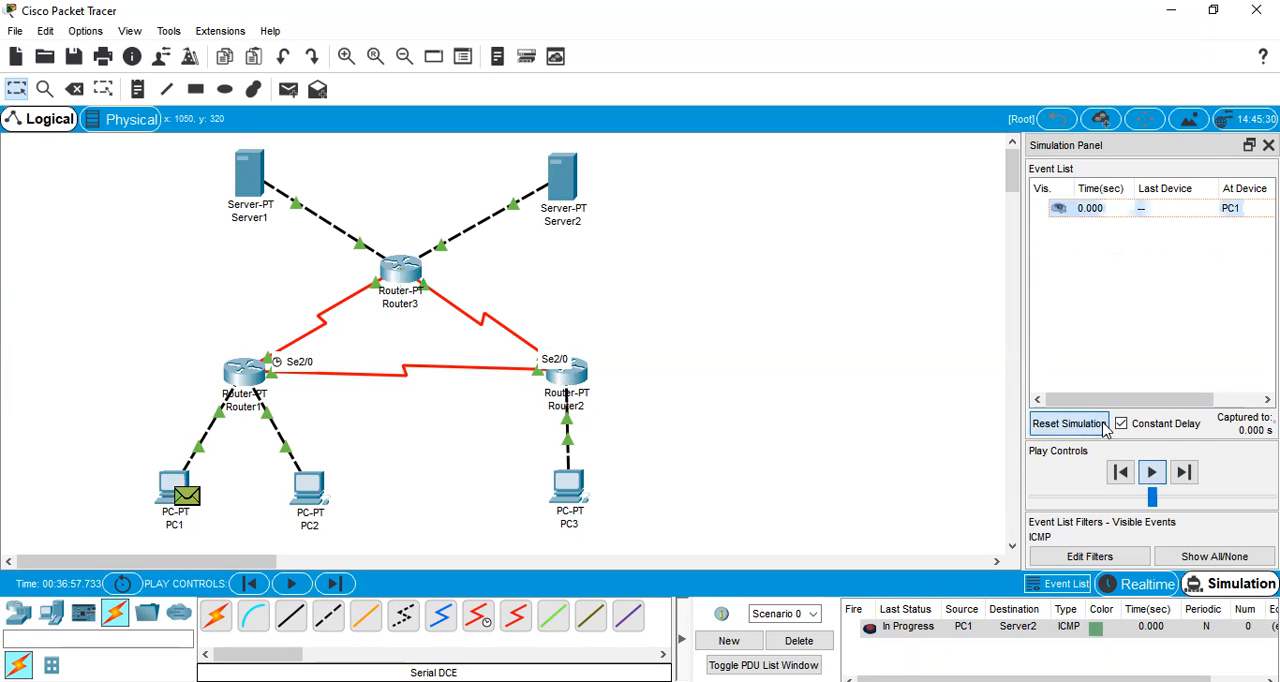
click(1175, 477)
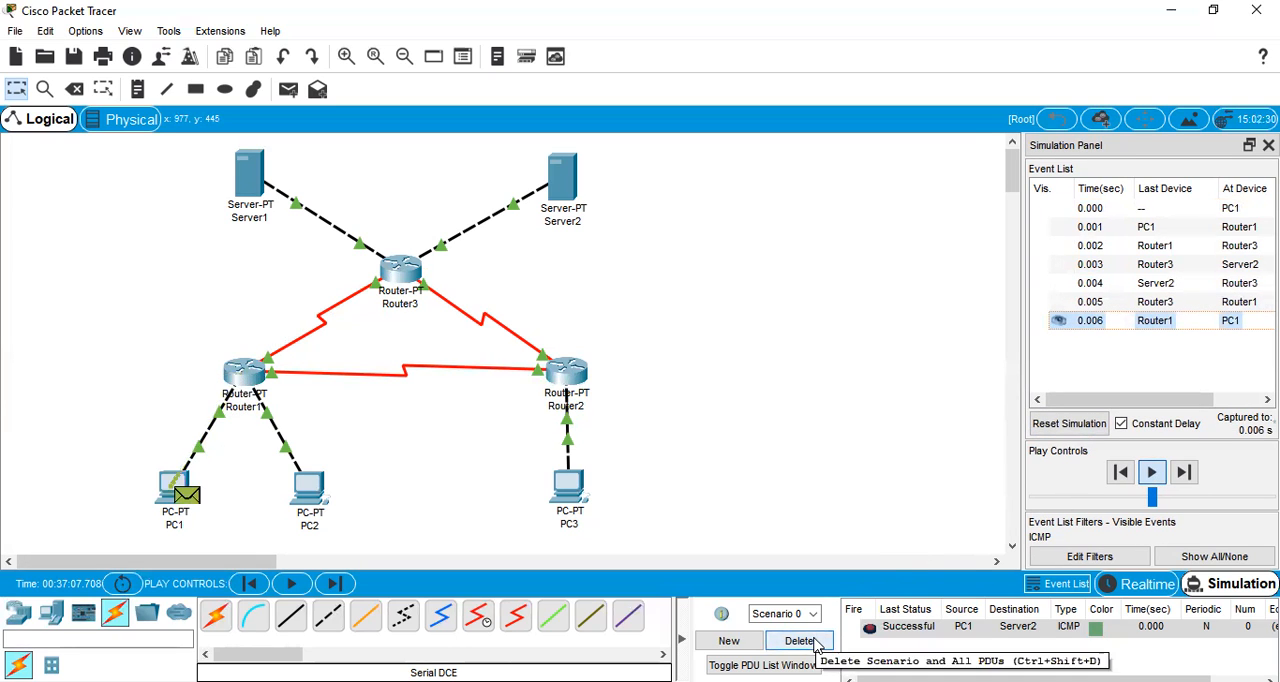
click(800, 641)
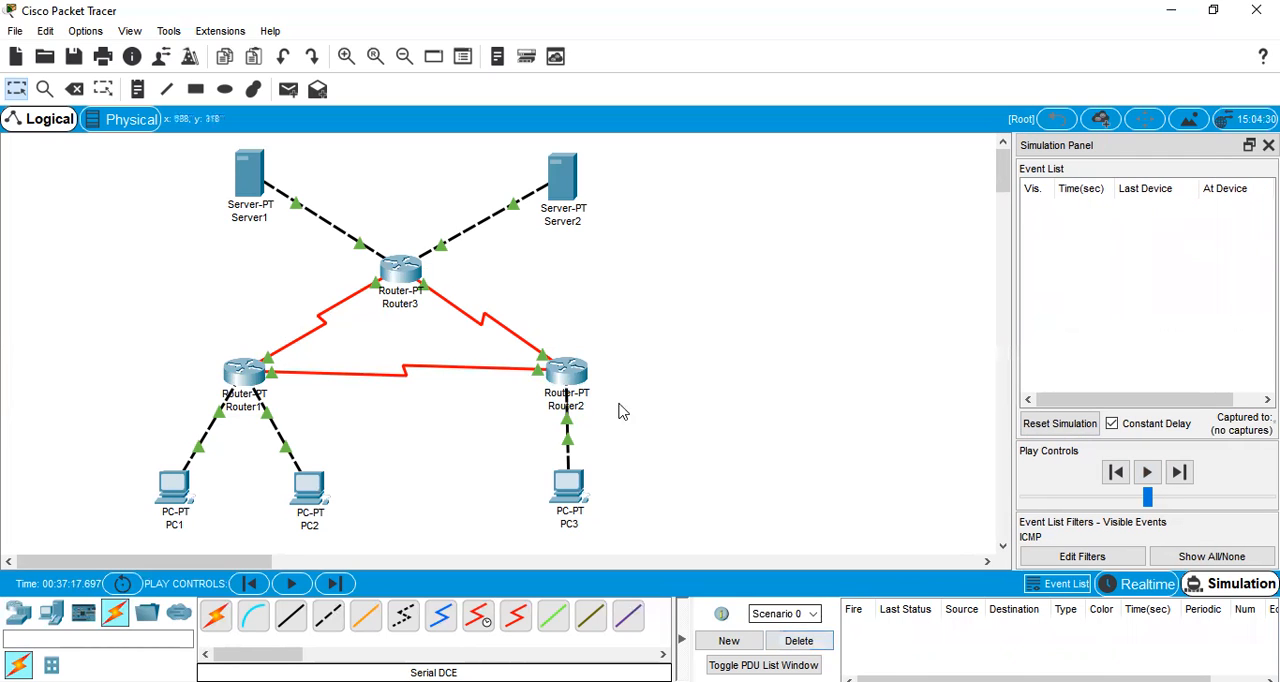
Simulate a simple PDU from PC3 to PC1 until the reply returns to PC3, and delete Scenario 0
click(287, 91)
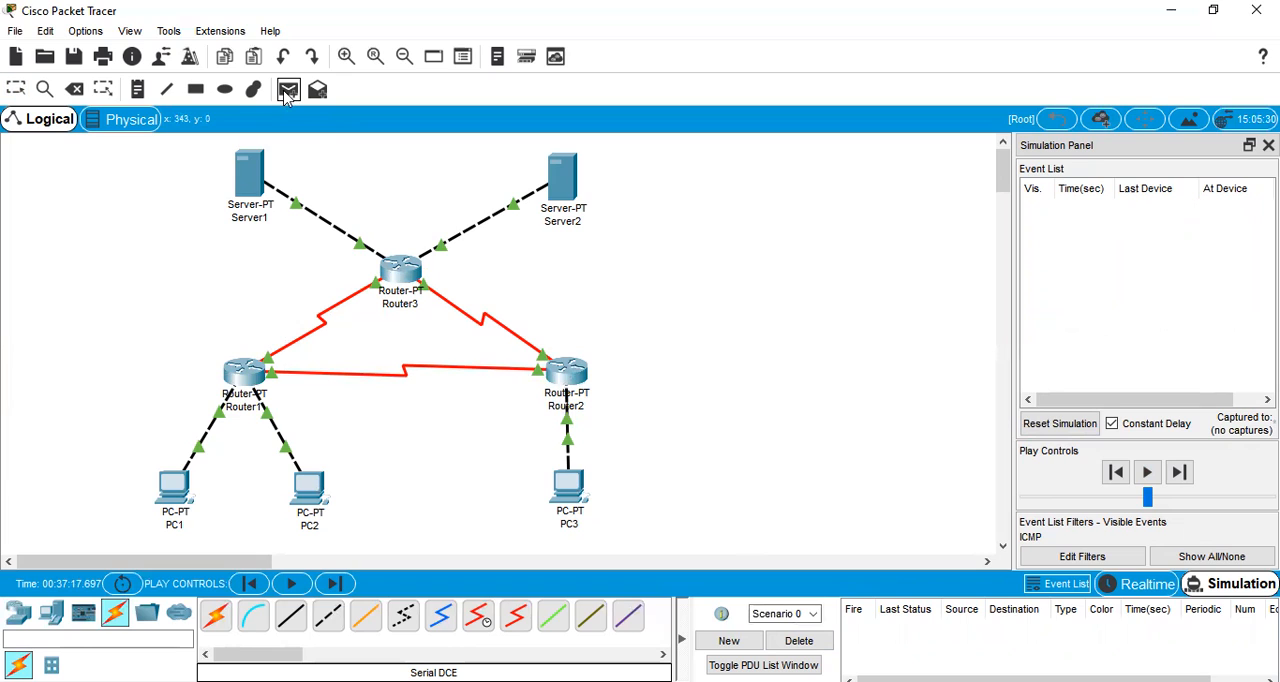
click(575, 491)
click(187, 490)
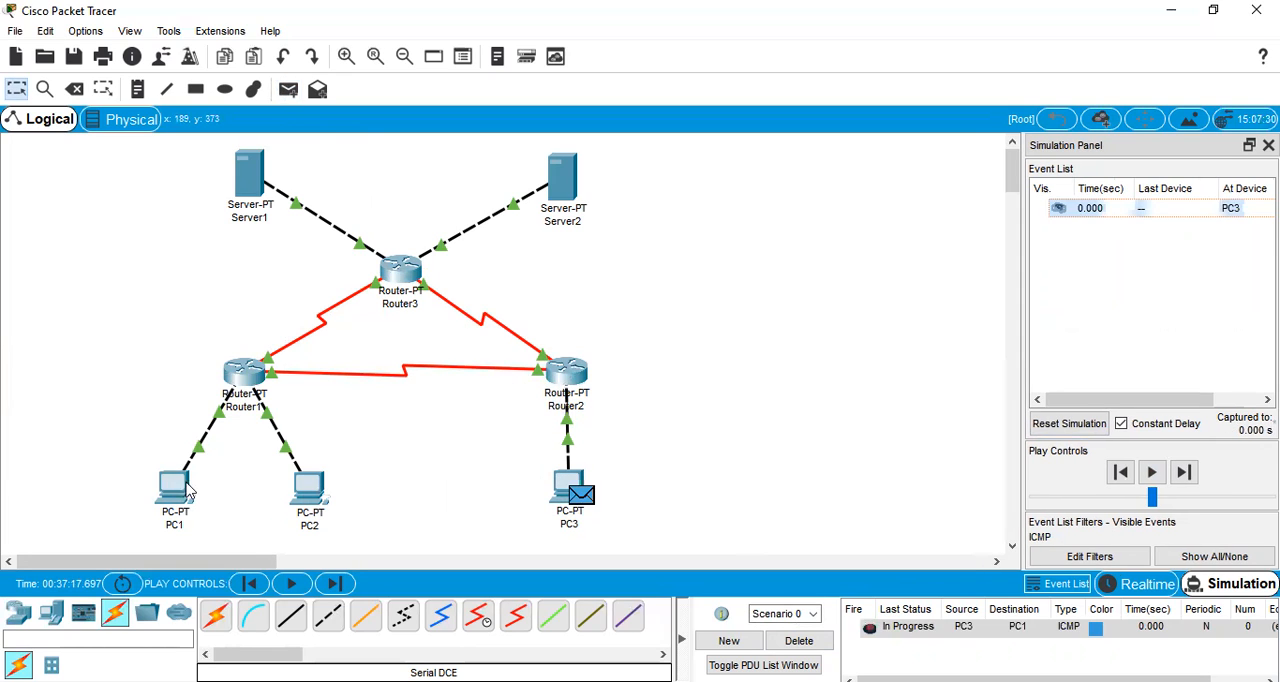
click(1150, 474)
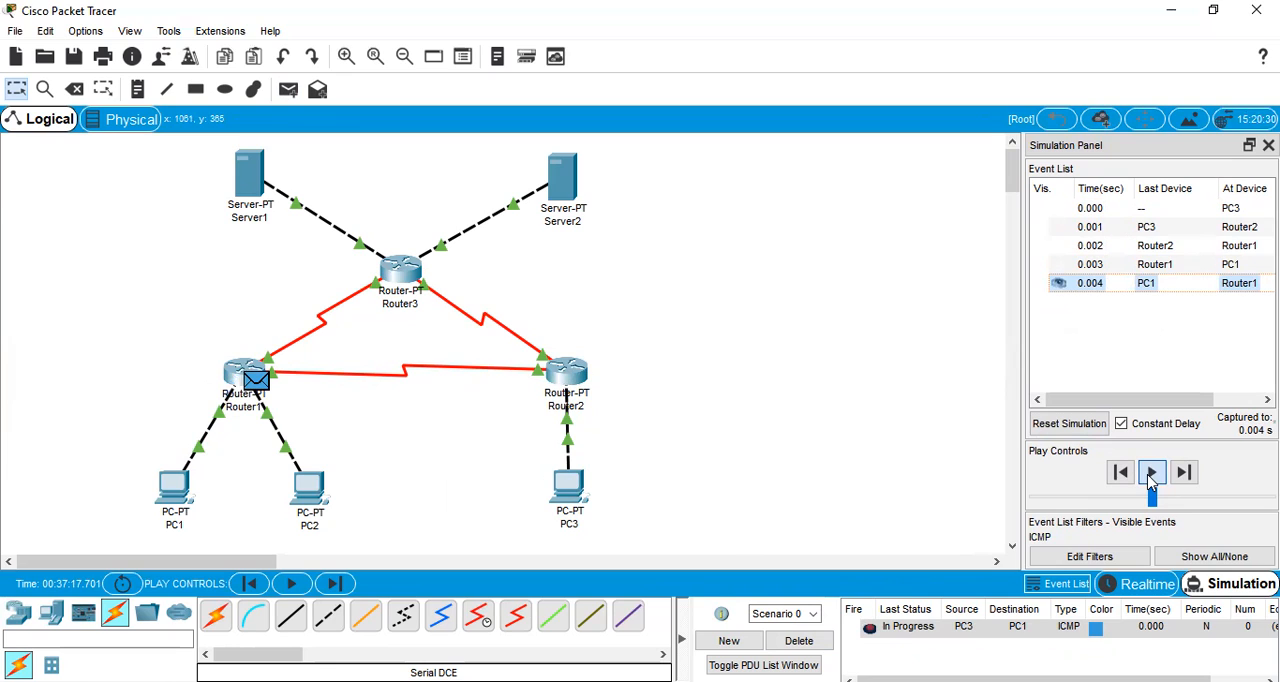
click(1151, 476)
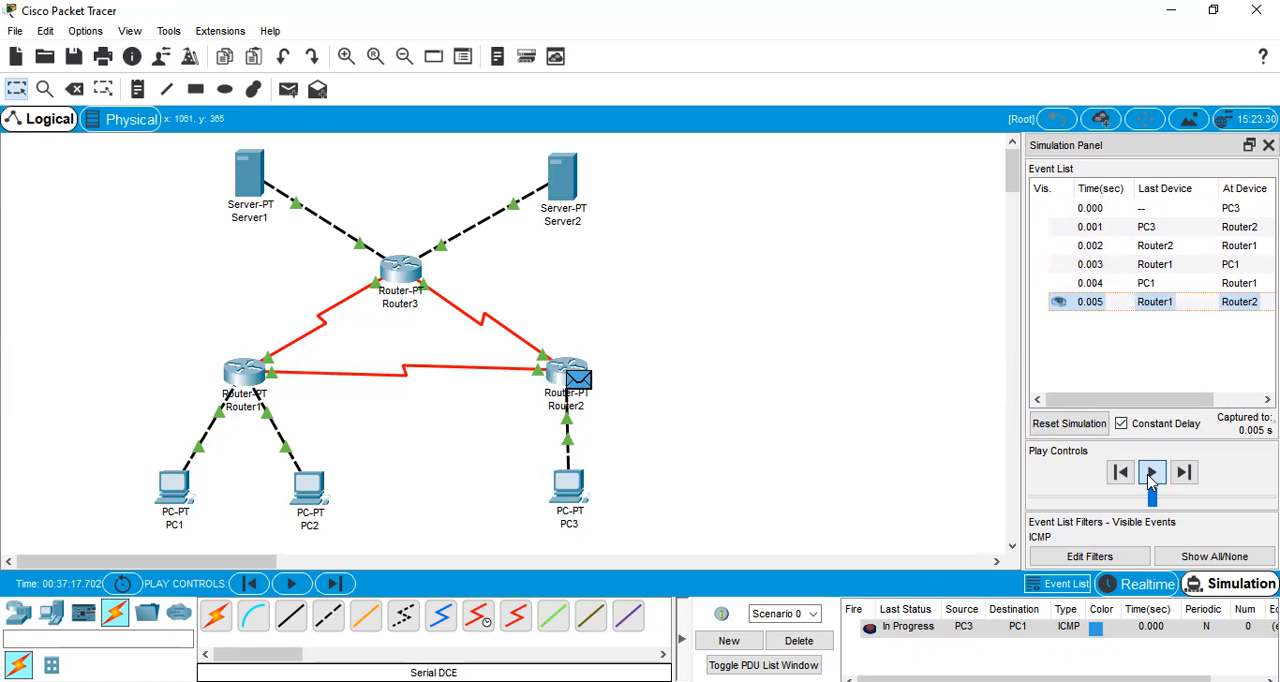
click(1151, 475)
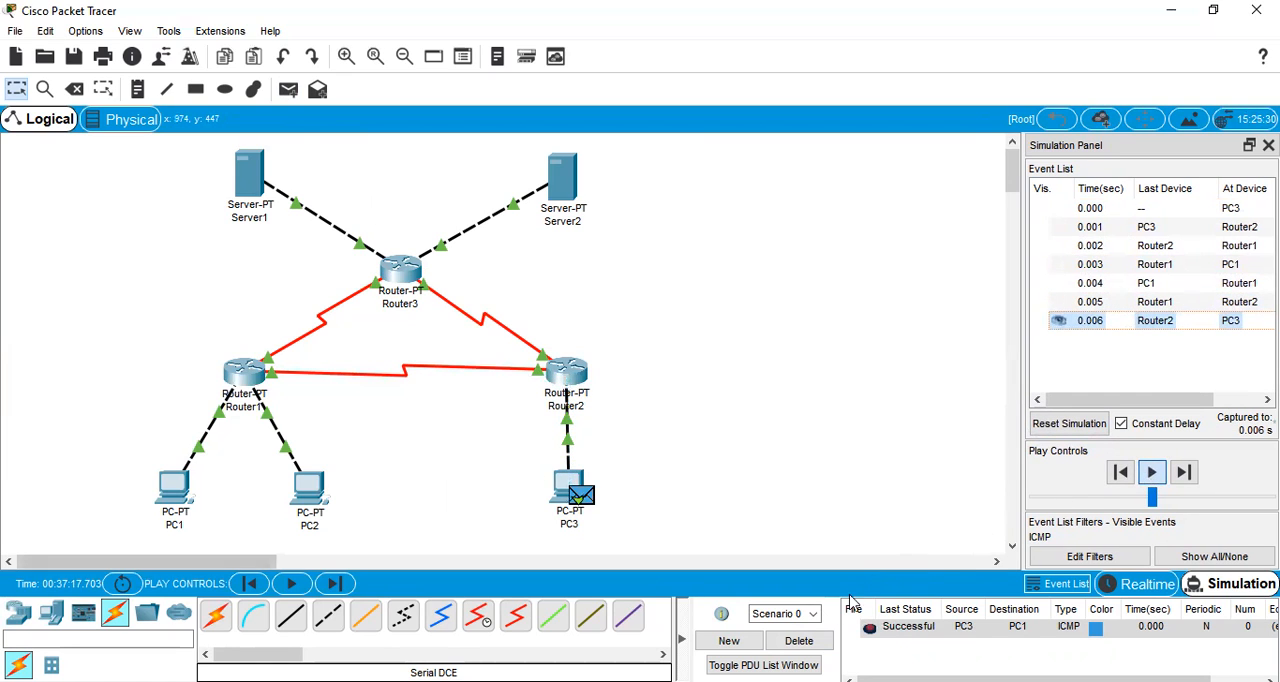
click(820, 641)
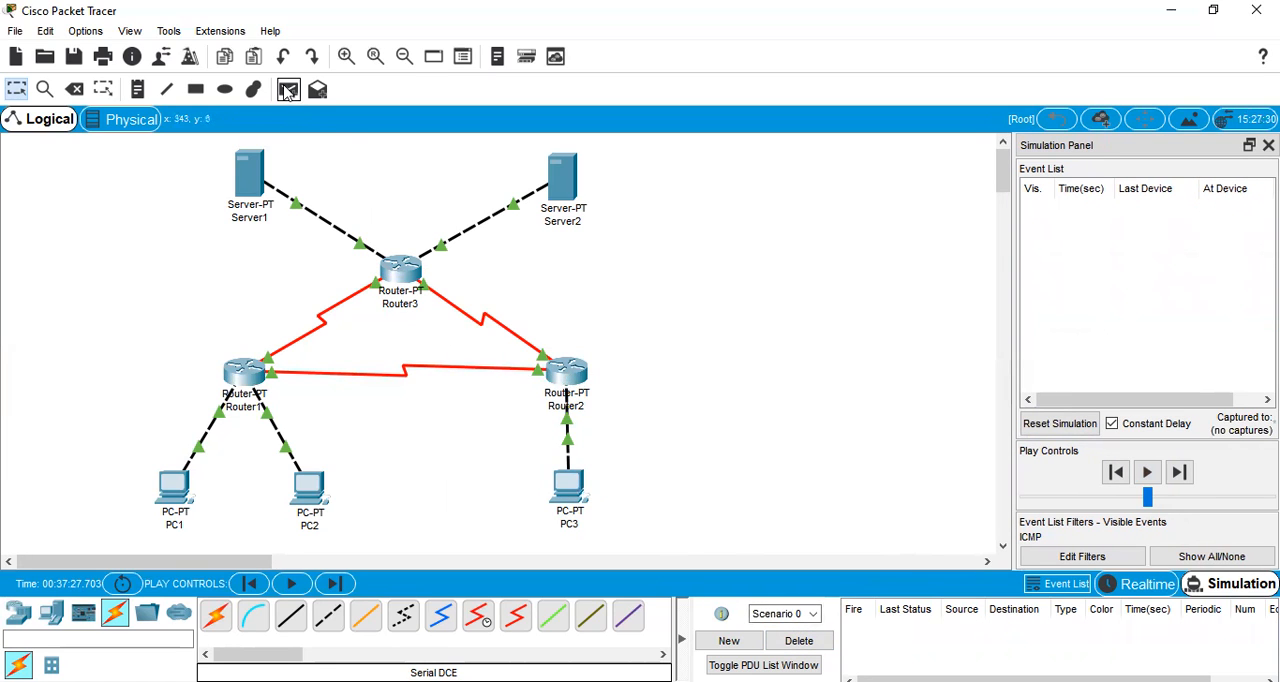
Simulate a simple PDU from PC3 to PC2 until the reply returns to PC3, and delete Scenario 0
click(287, 91)
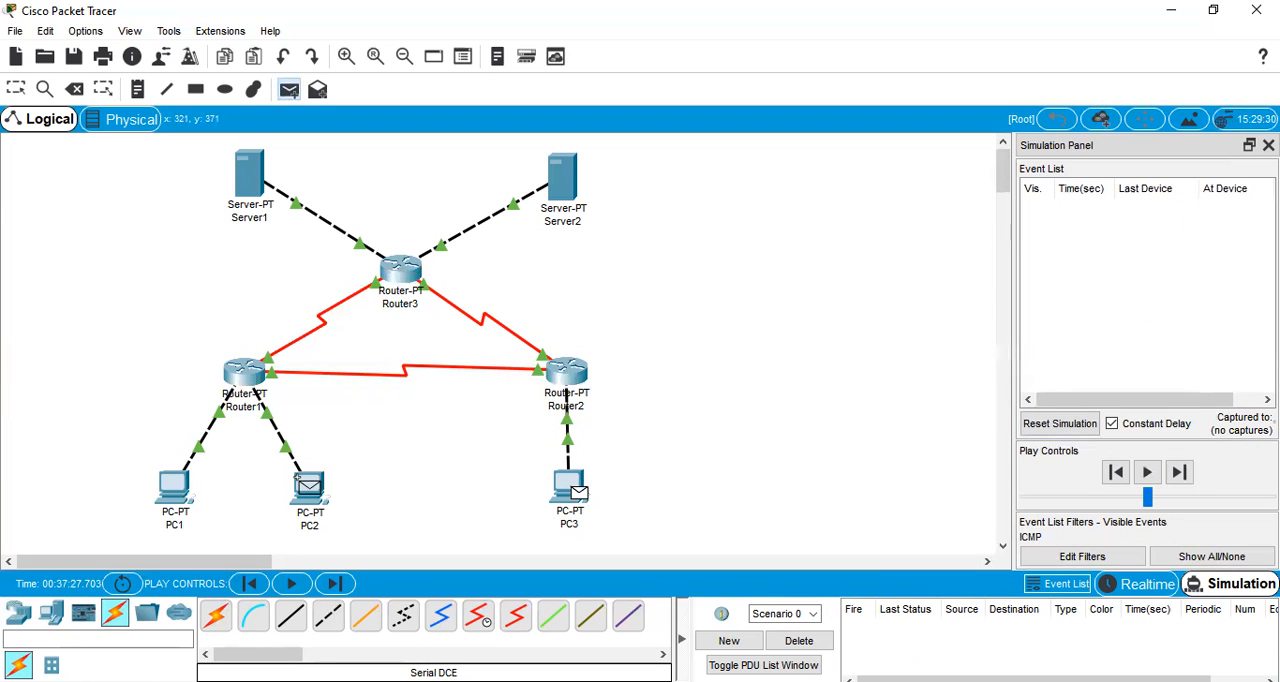
click(300, 483)
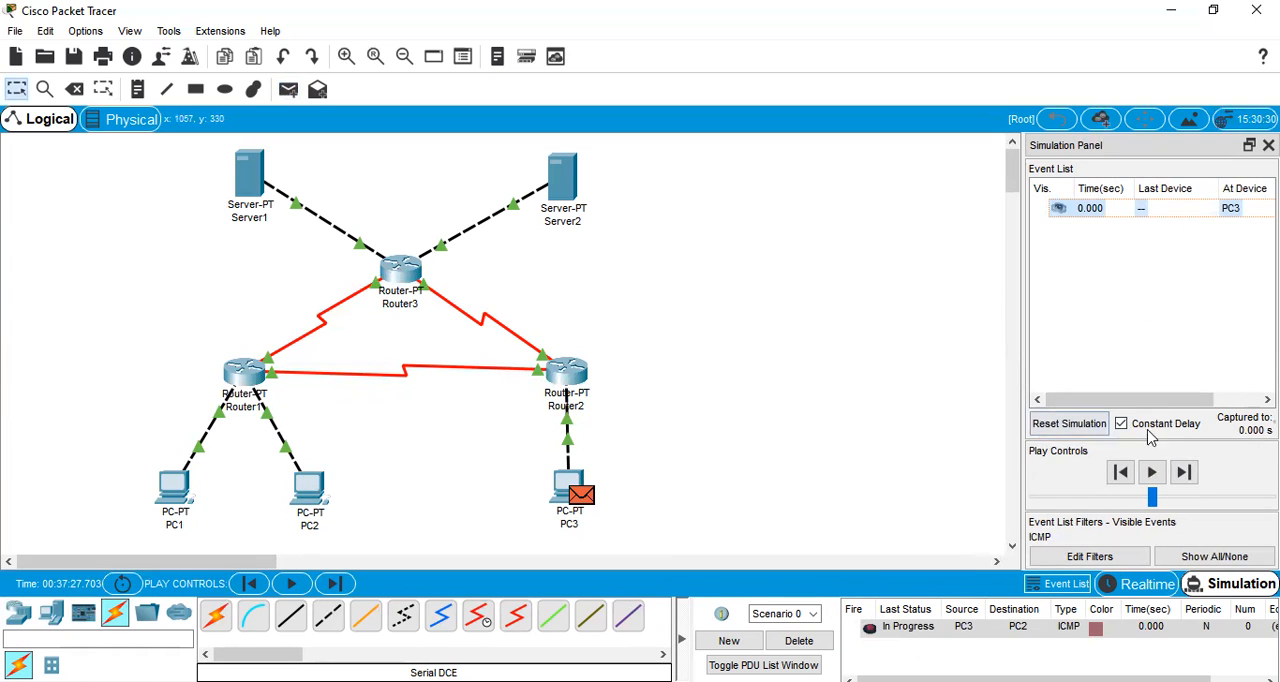
click(1153, 472)
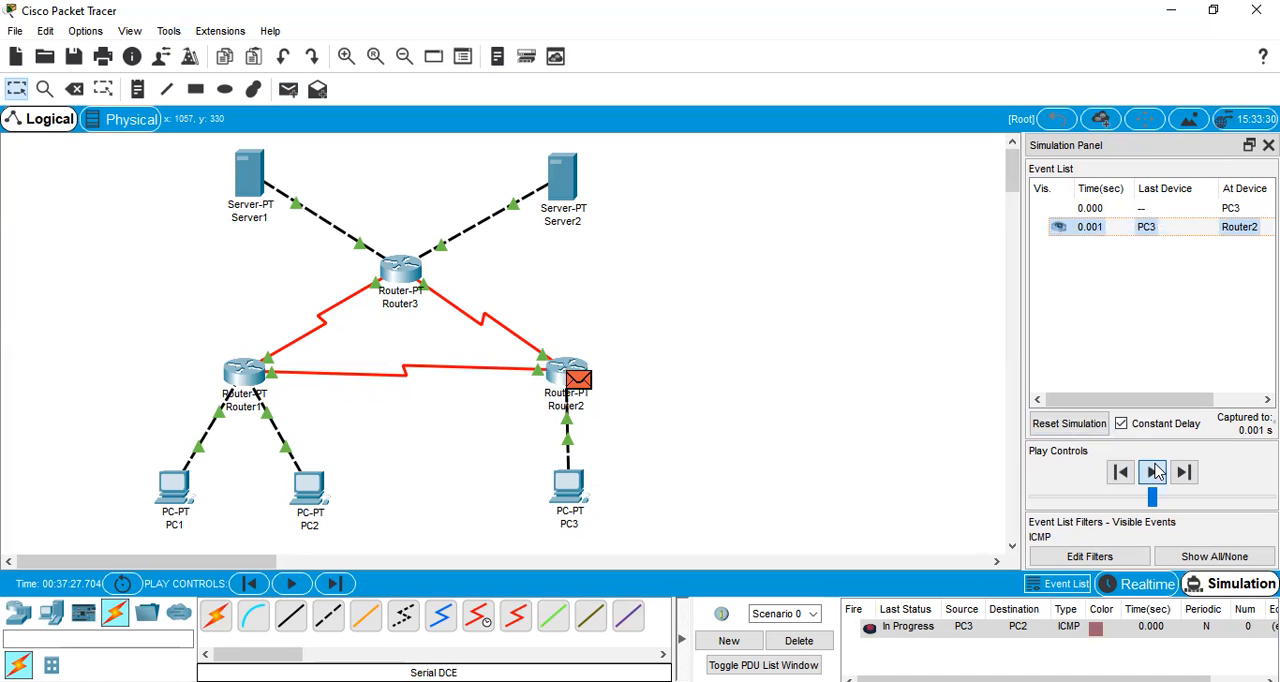
click(1153, 472)
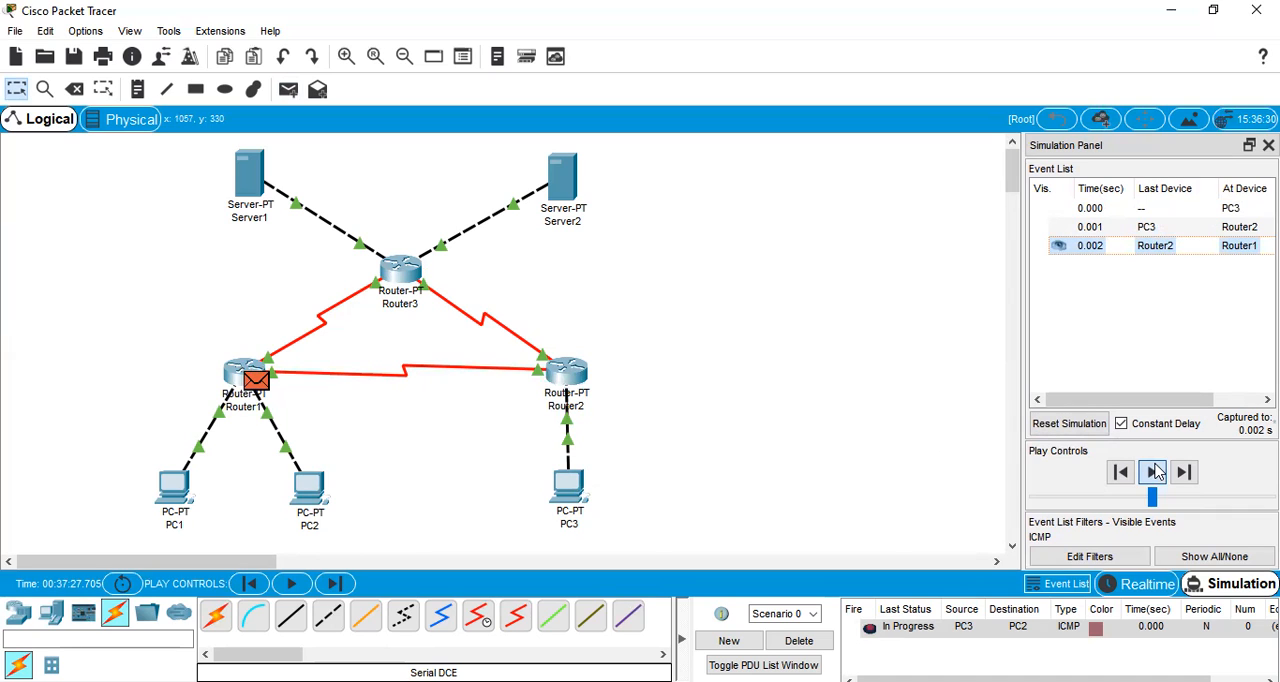
click(1153, 472)
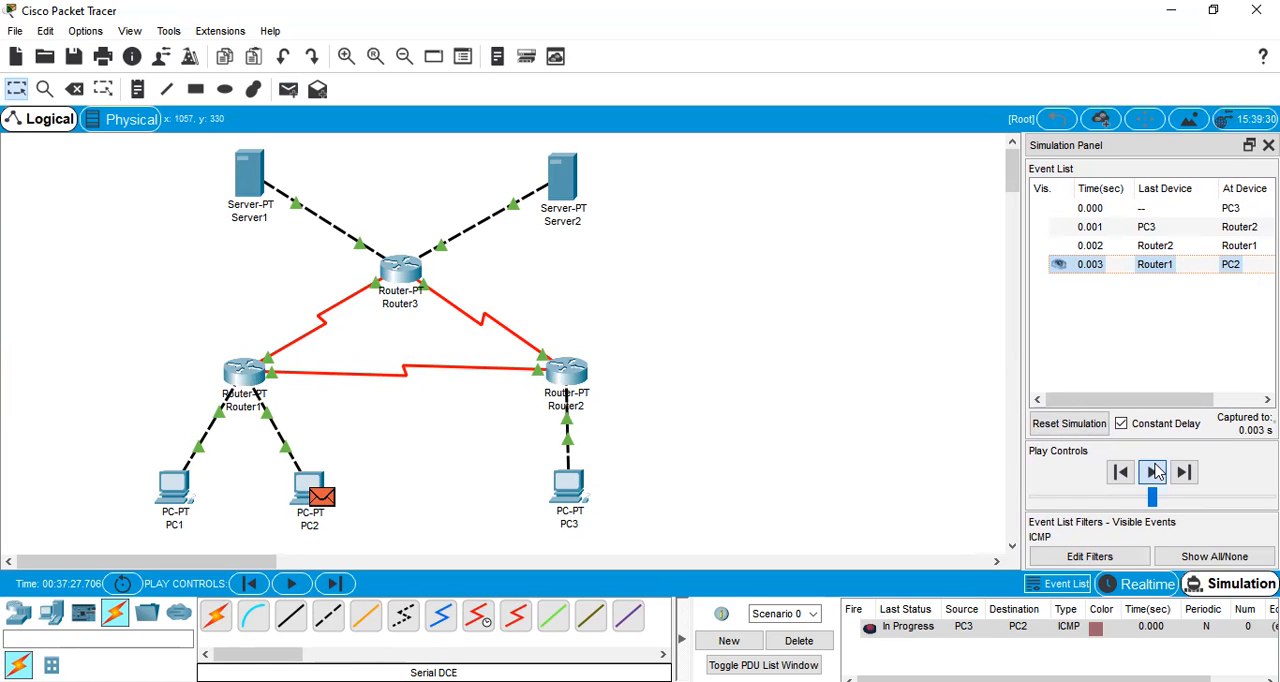
click(1153, 472)
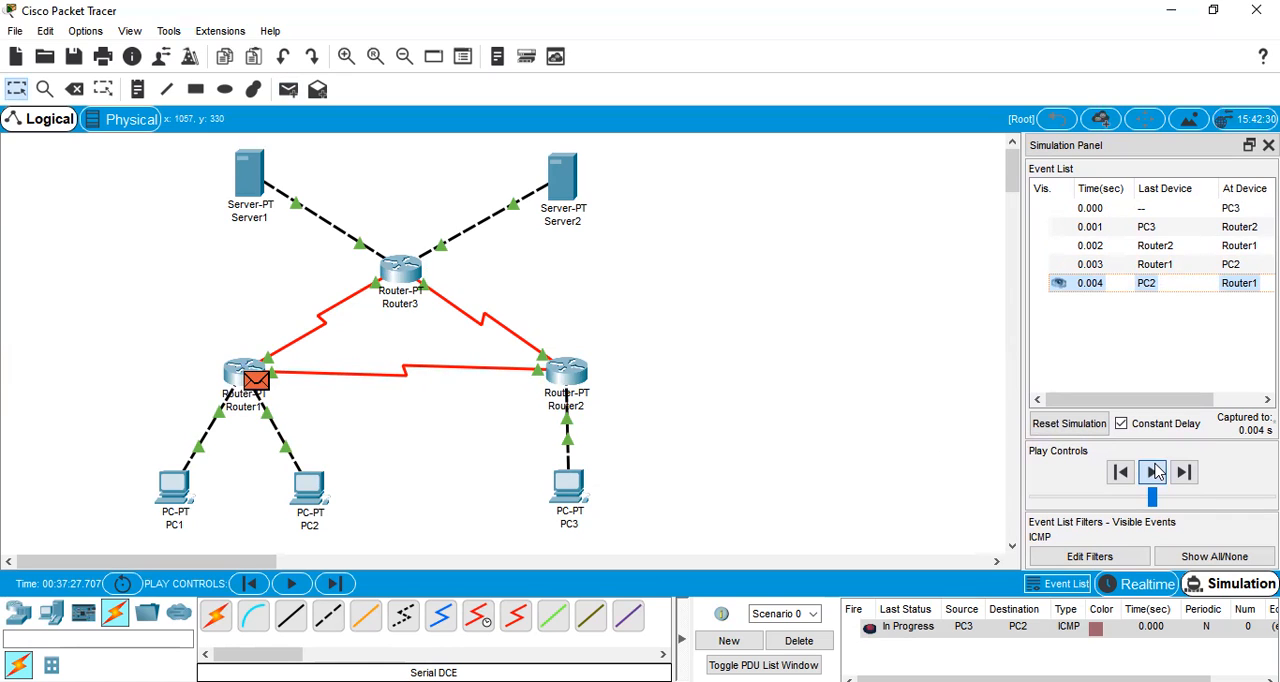
click(1153, 472)
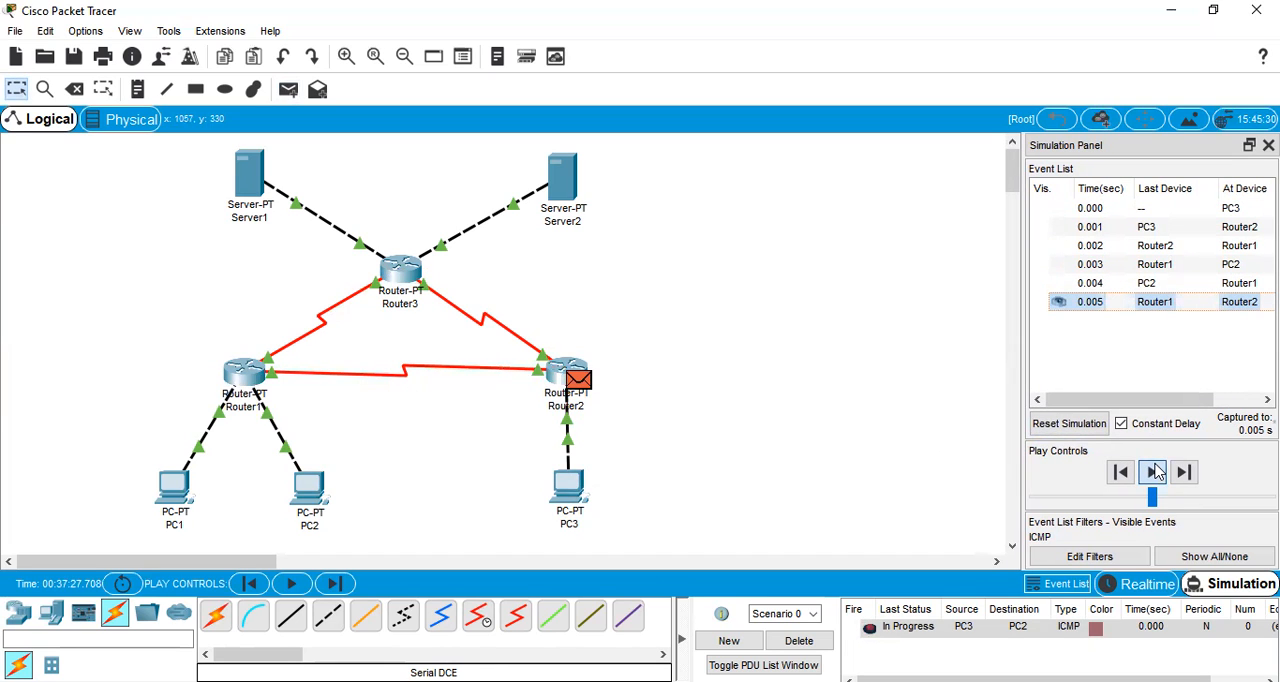
click(1153, 472)
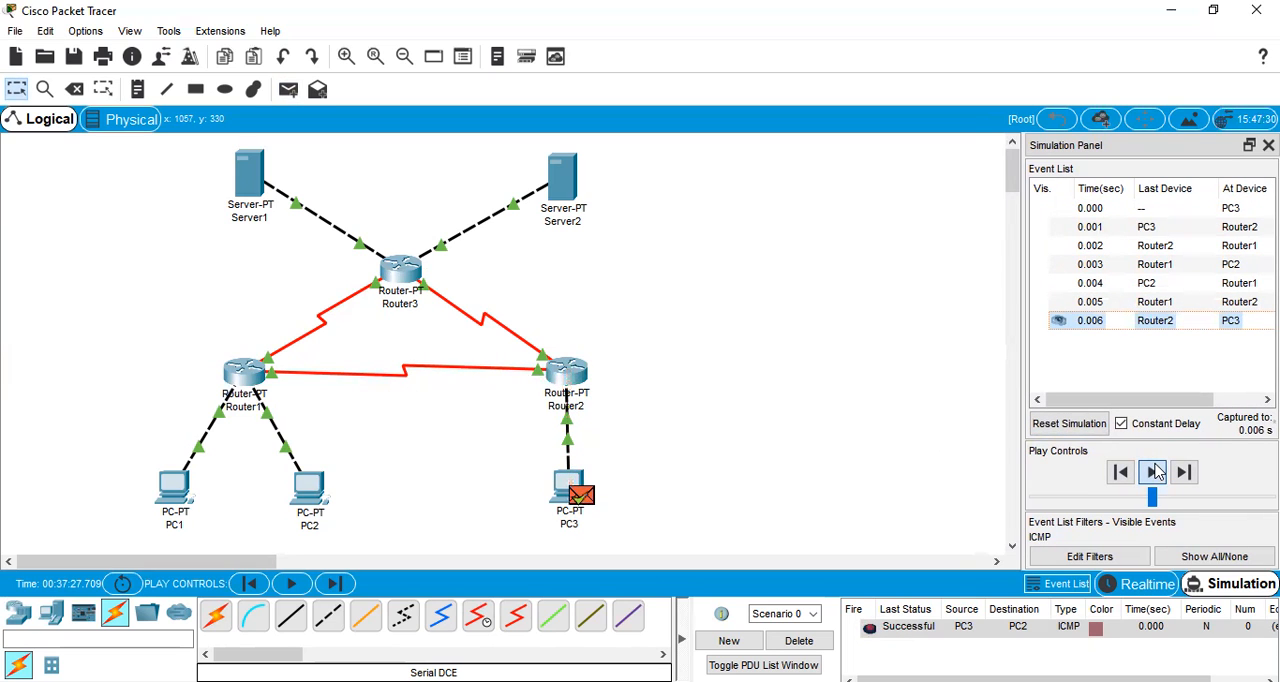
click(799, 641)
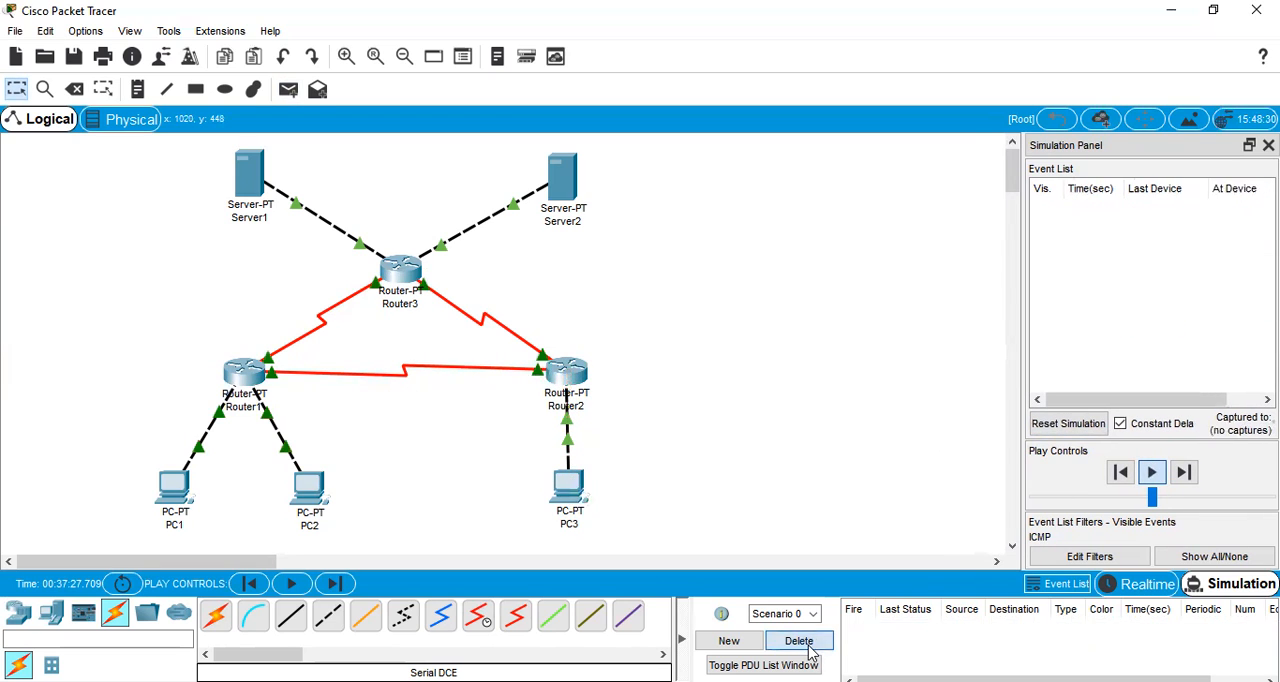
Simulate a simple PDU from PC3 to Server1 until the reply returns to PC3, and delete Scenario 0
click(288, 90)
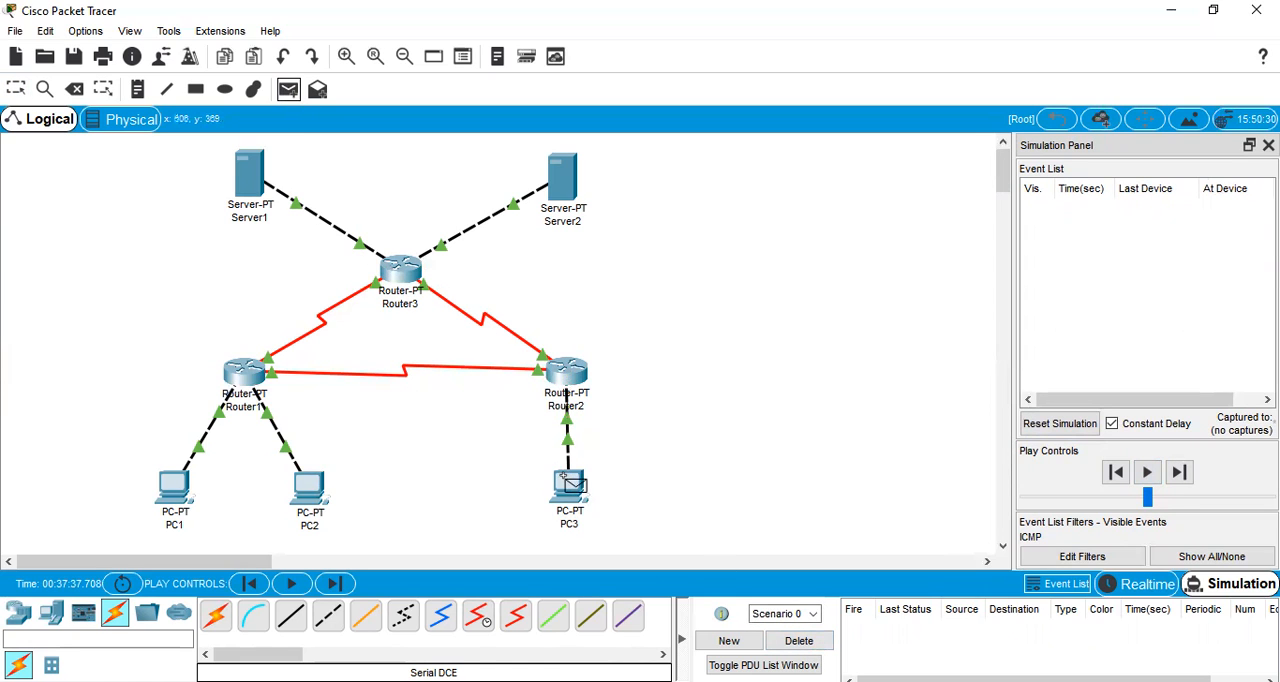
click(566, 481)
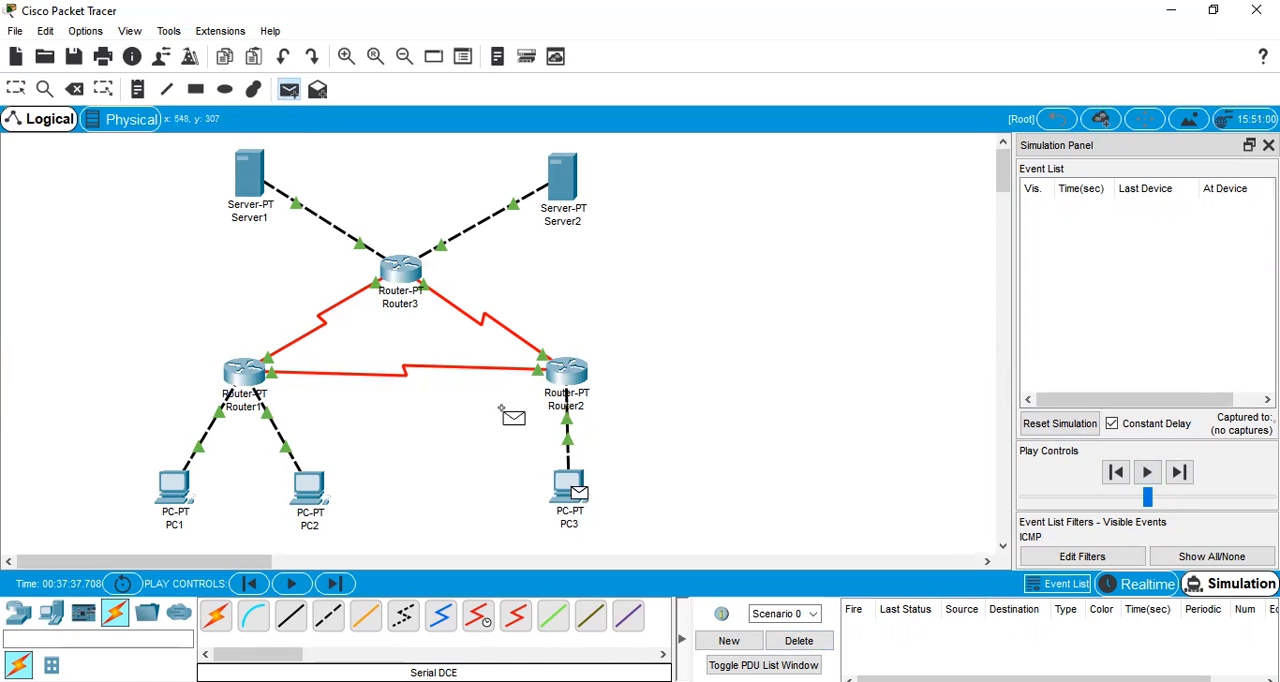
click(252, 186)
click(1152, 474)
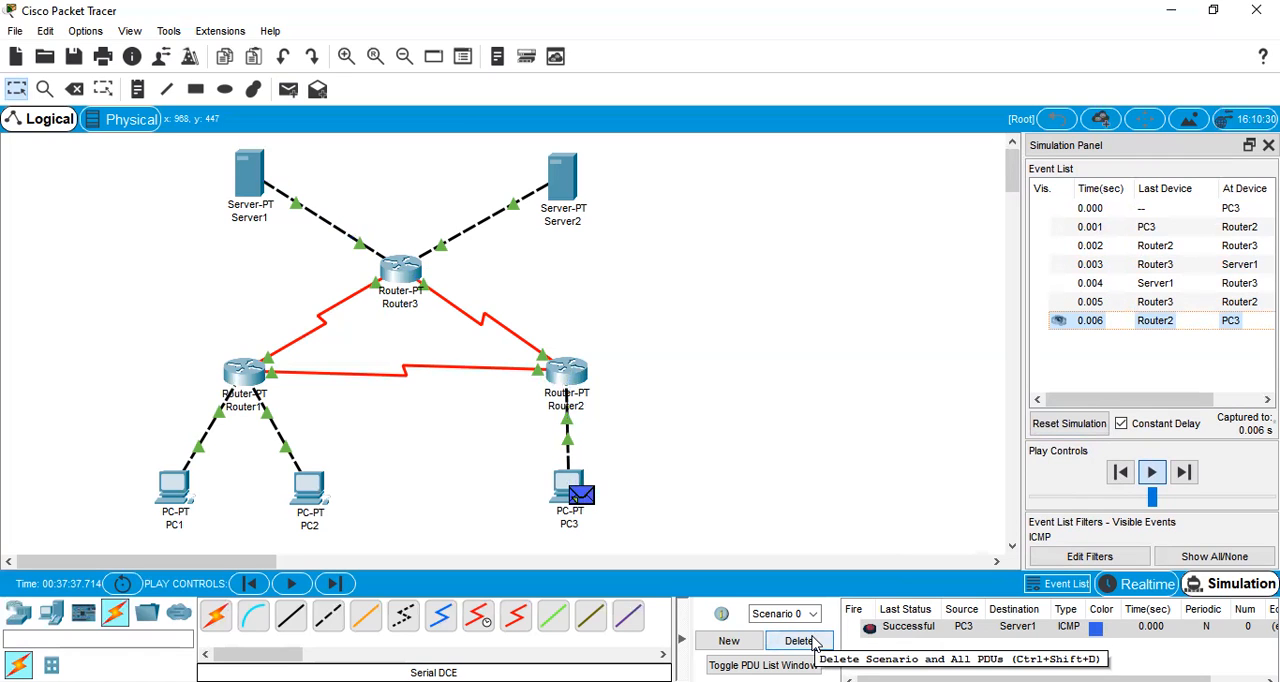
click(815, 645)
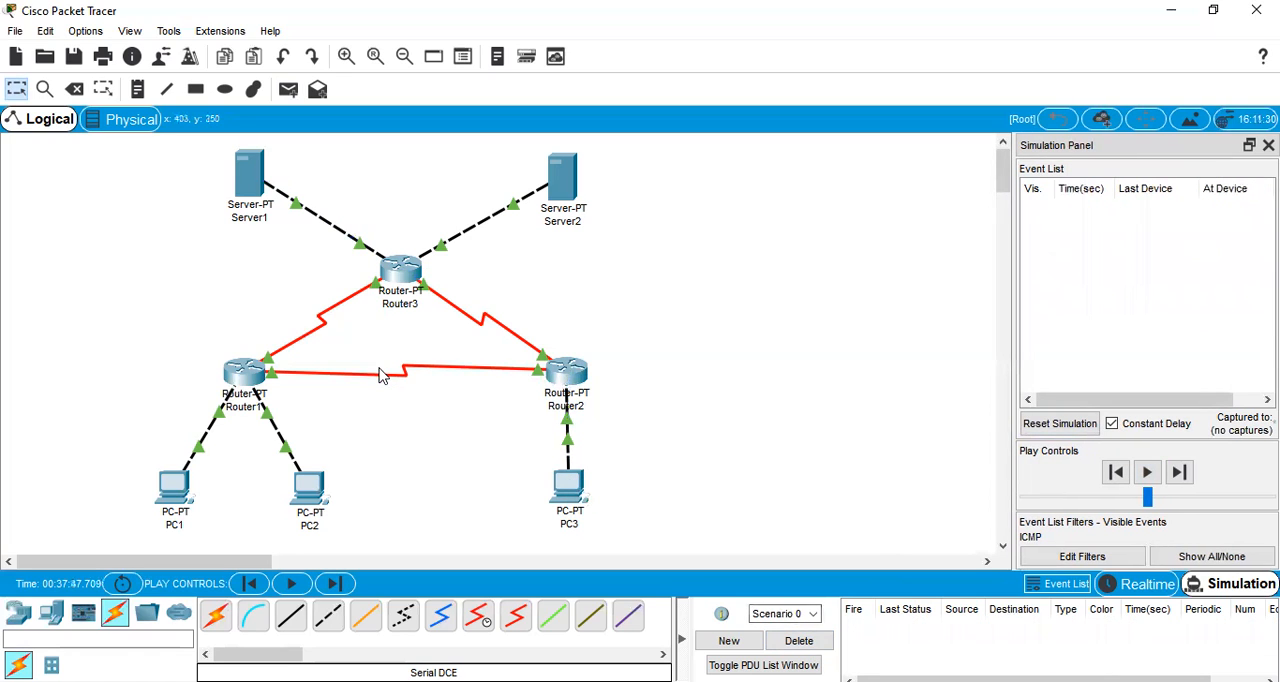
Simulate a simple PDU from PC3 to Server2 until the reply returns to PC3, and delete Scenario 0
click(292, 100)
click(568, 484)
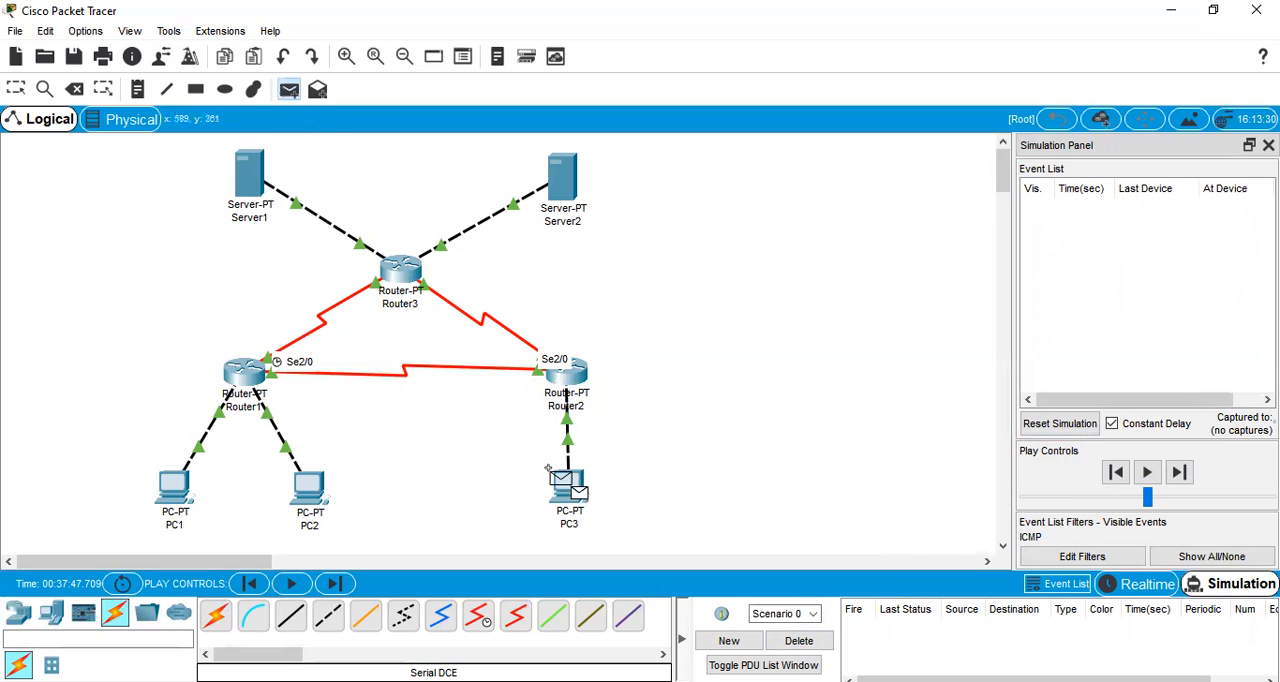
click(563, 182)
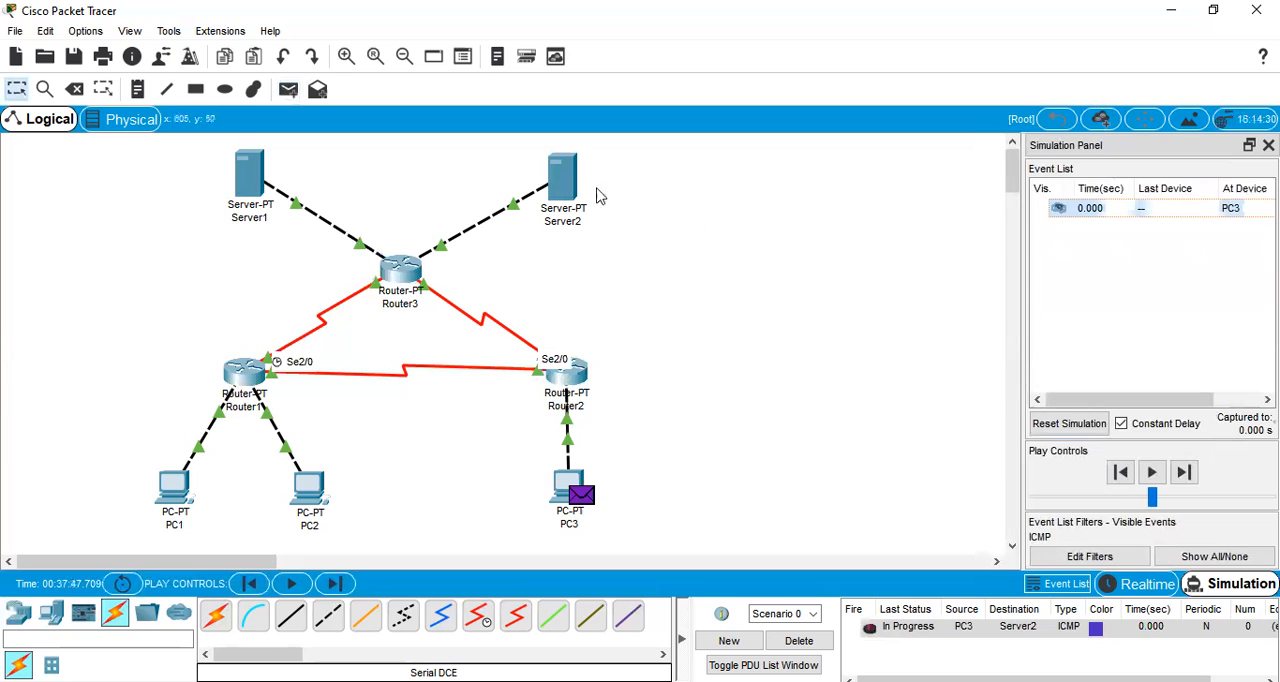
click(1152, 473)
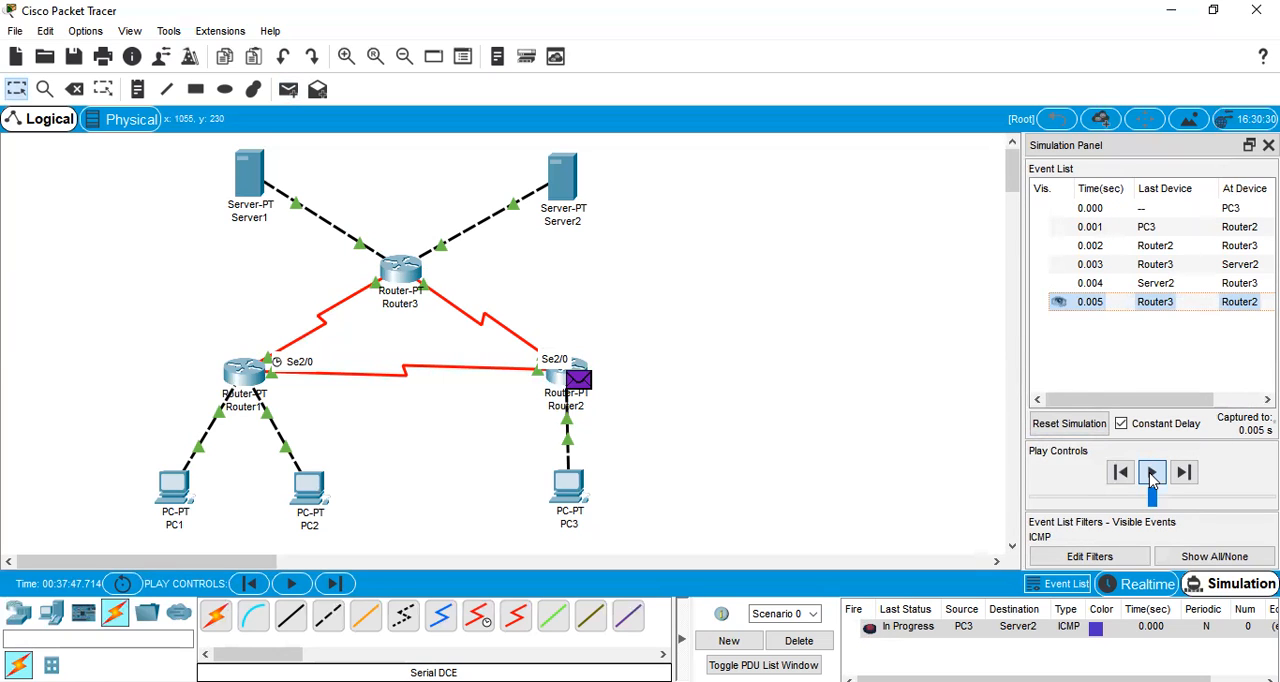
click(1152, 474)
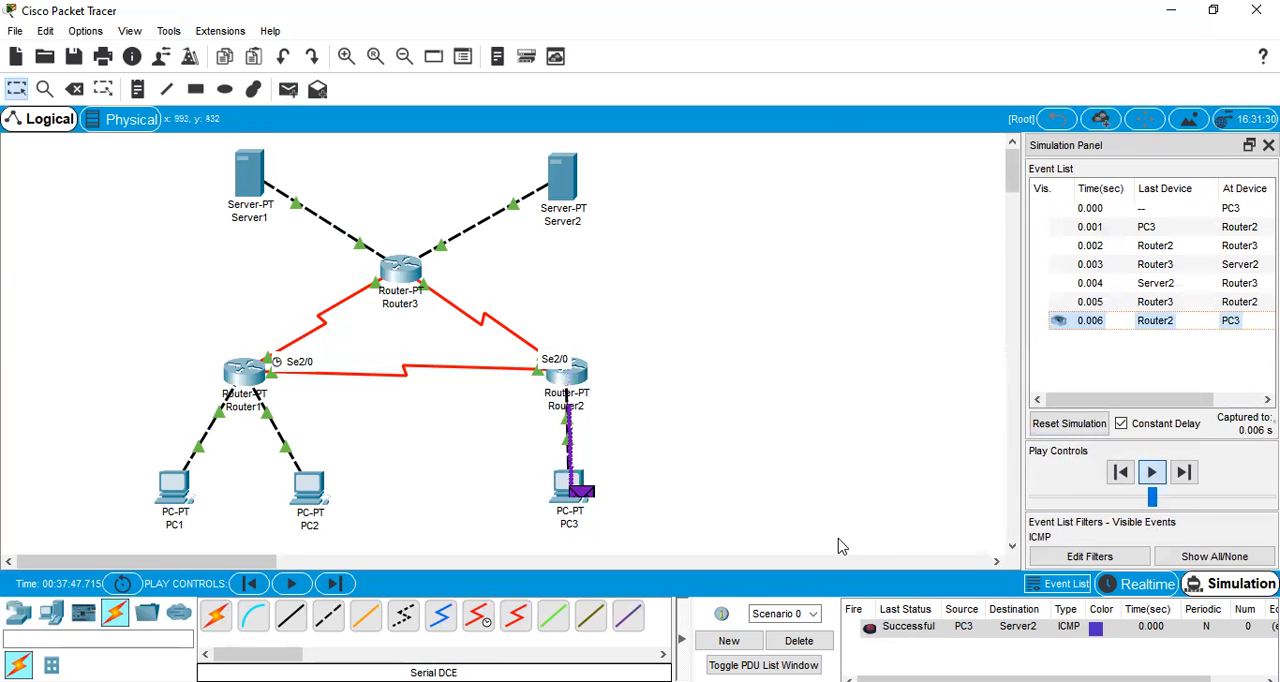
click(820, 645)
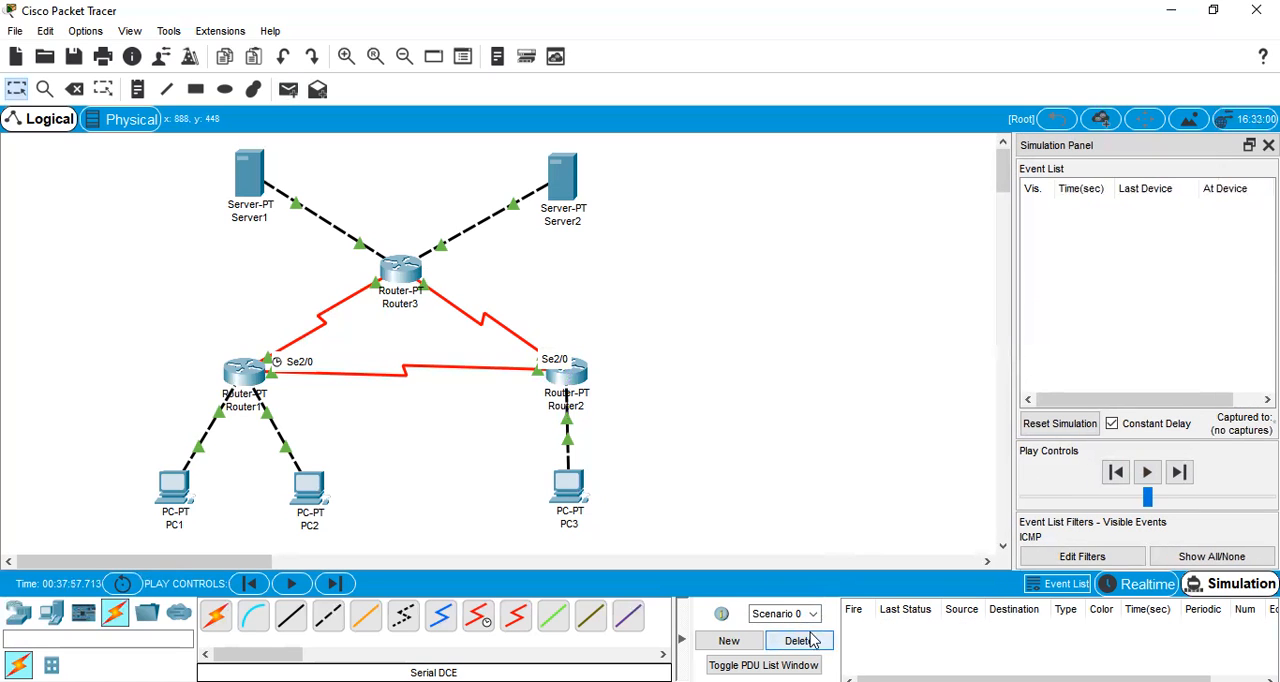
Simulate a simple PDU from Server1 to Server2 until the reply returns to Server1, and delete Scenario 0
click(288, 91)
click(250, 172)
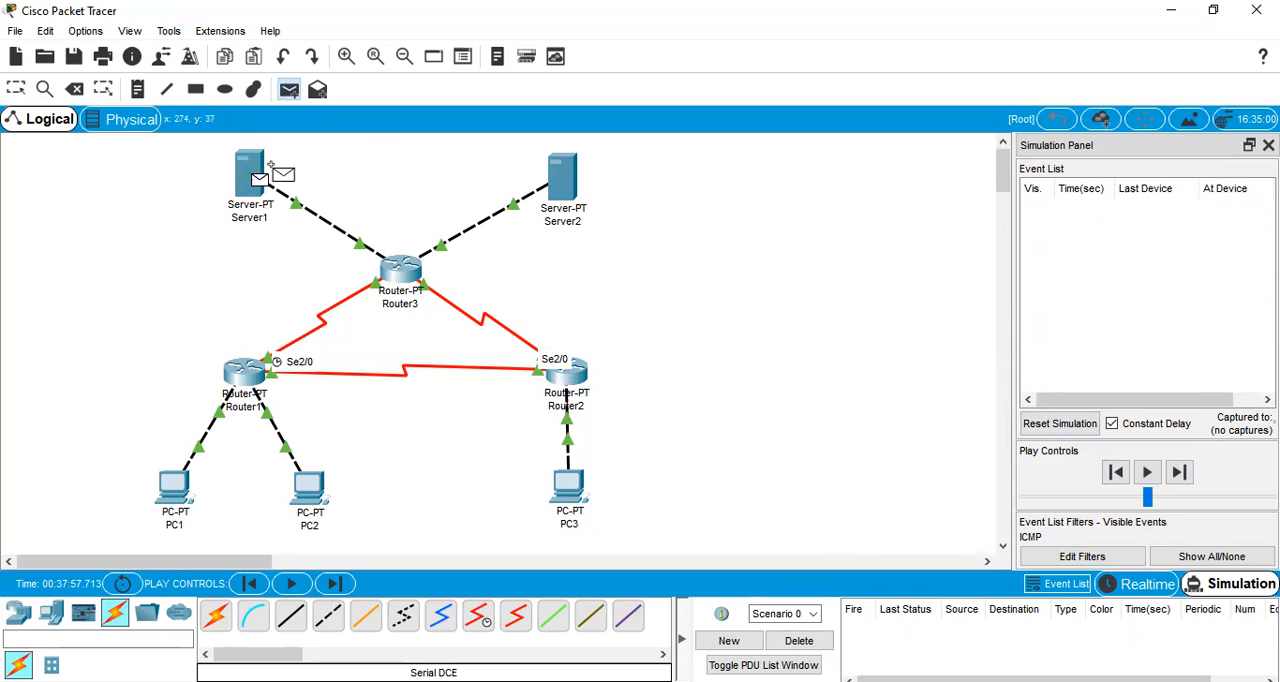
click(545, 170)
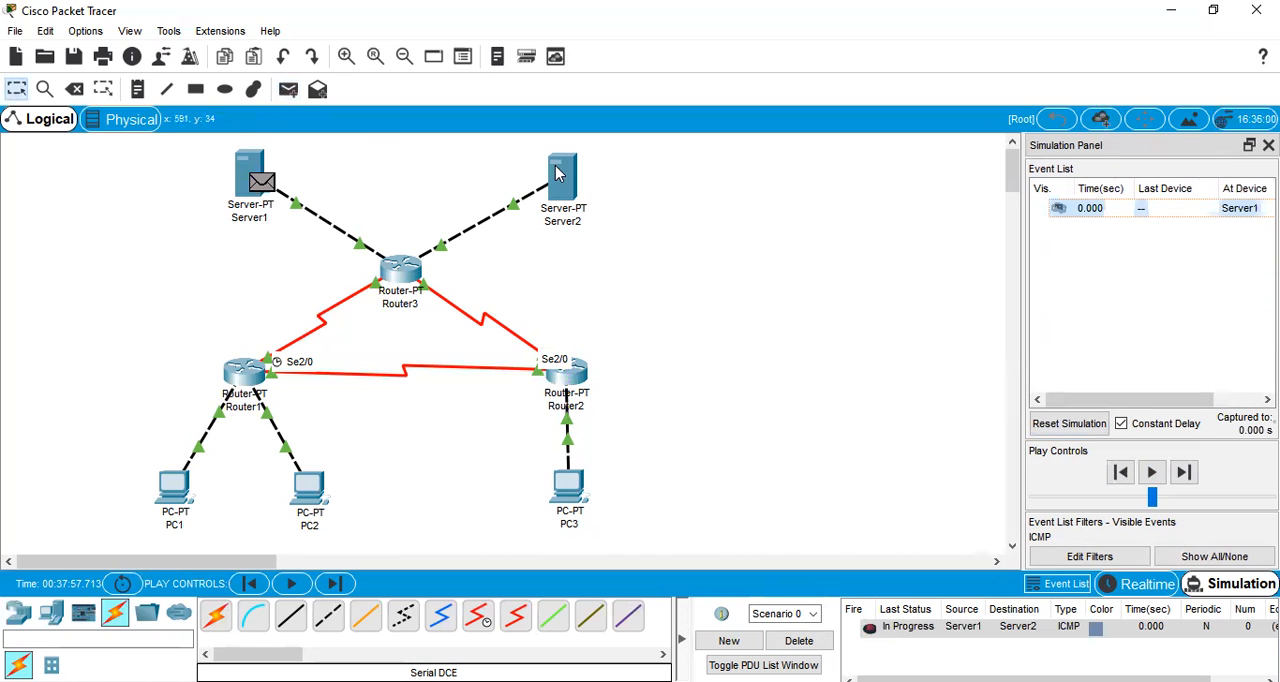
click(1151, 472)
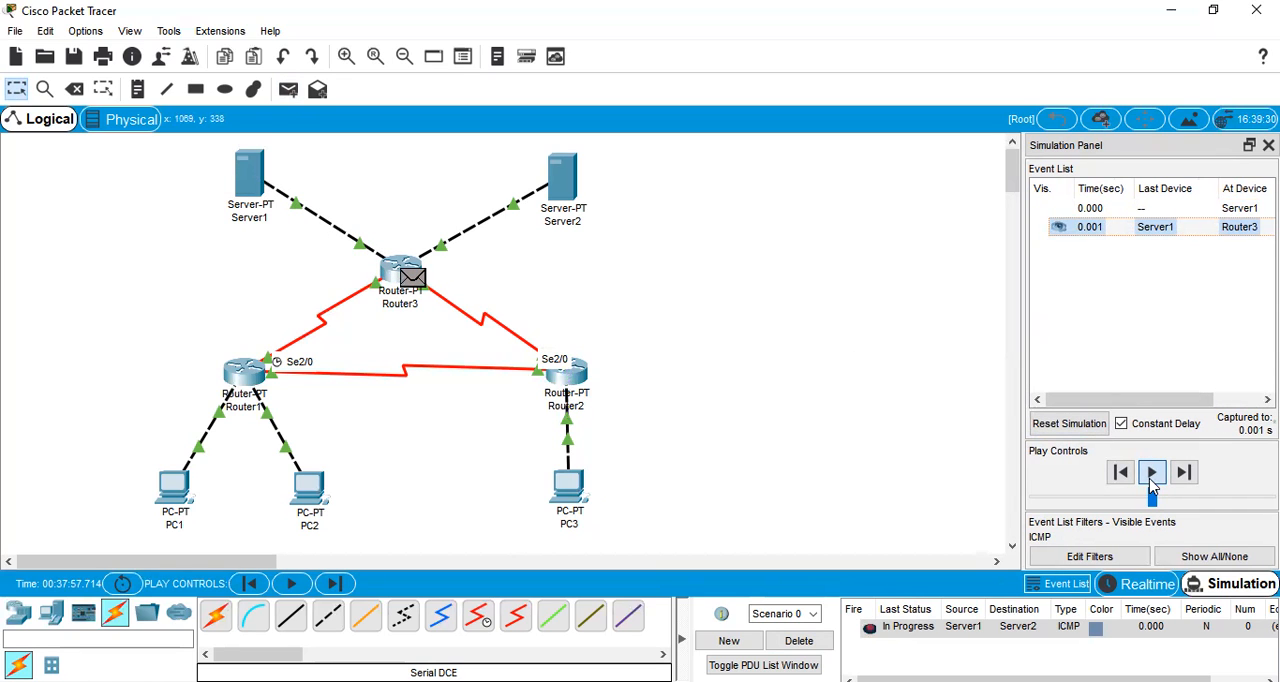
click(1151, 472)
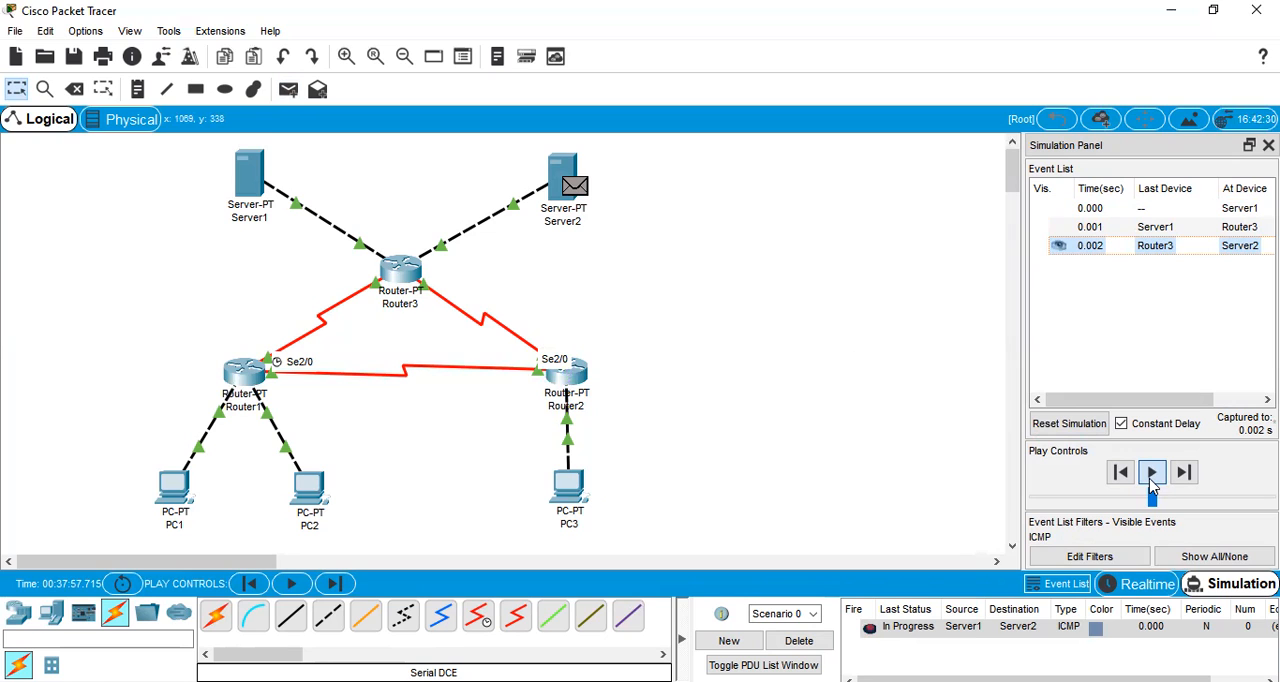
click(1151, 472)
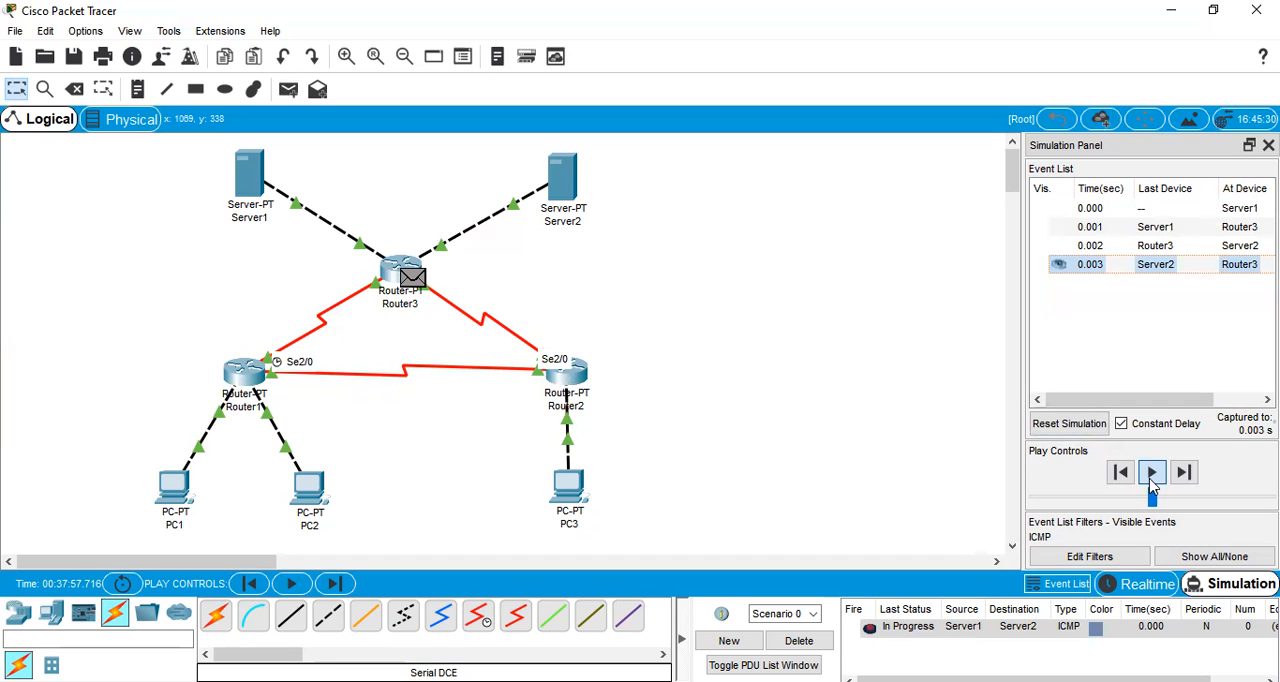
click(1151, 472)
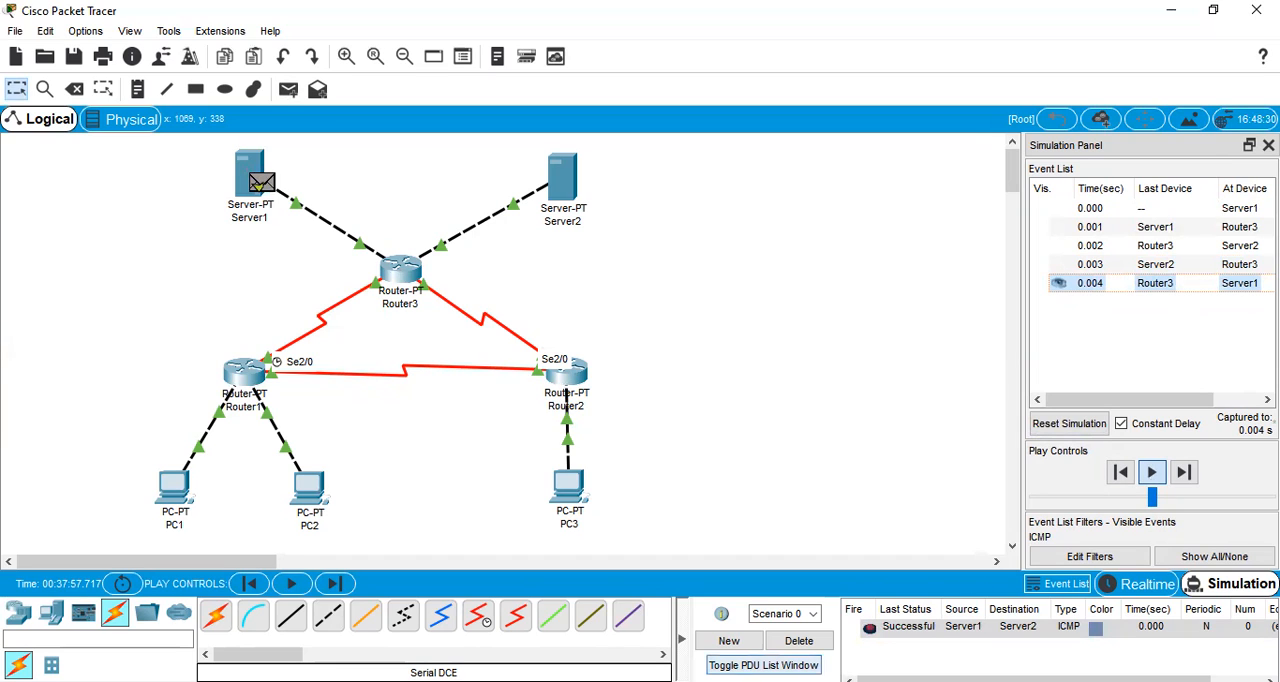
click(799, 641)
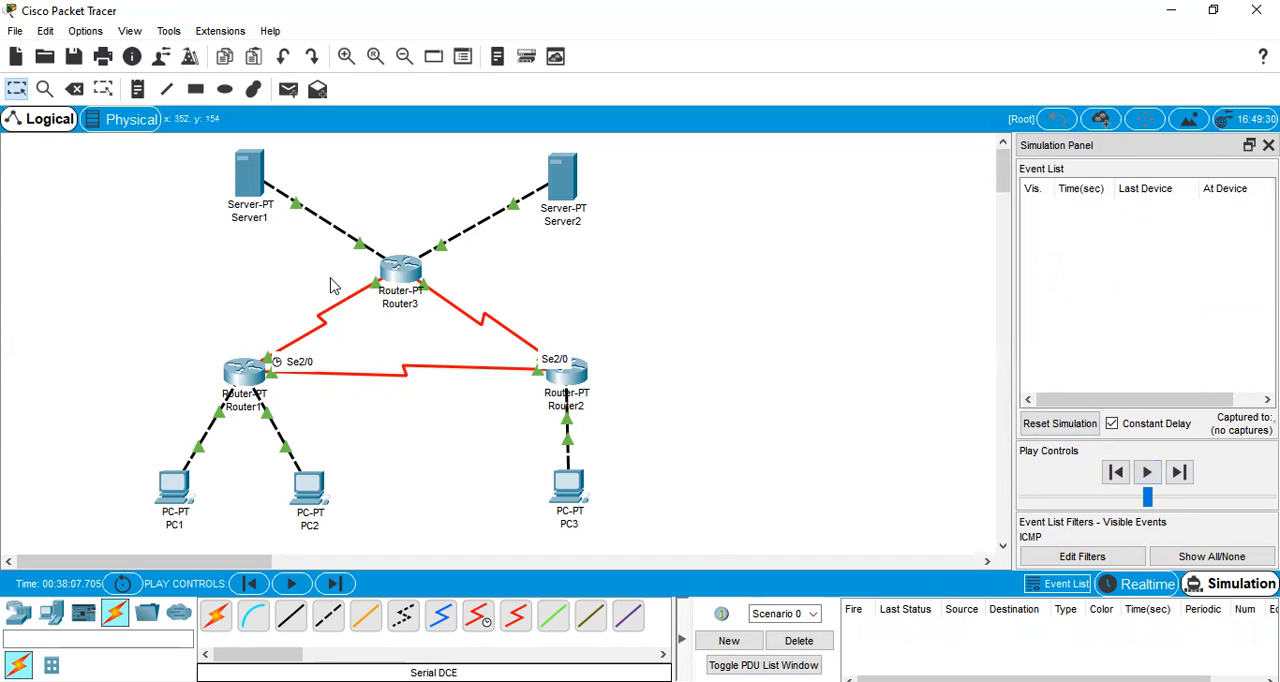
Simulate a simple PDU from Server1 to PC1 until the reply returns to Server1, and delete Scenario 0
click(284, 99)
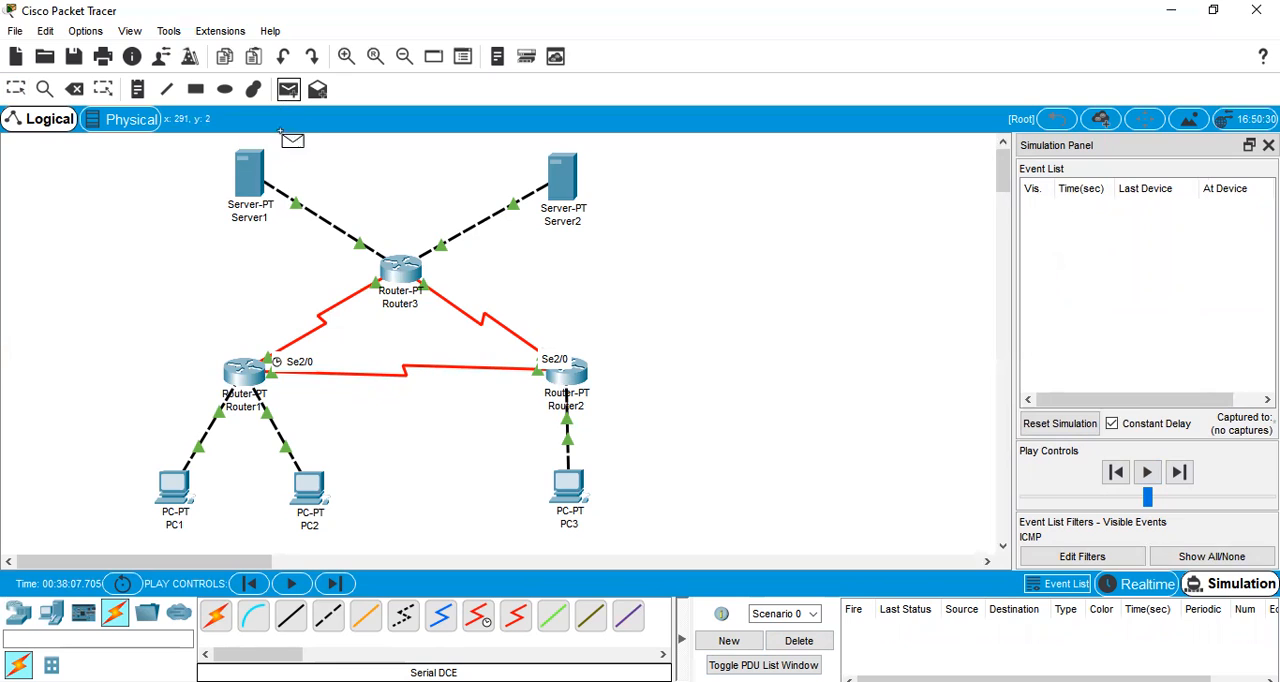
click(240, 177)
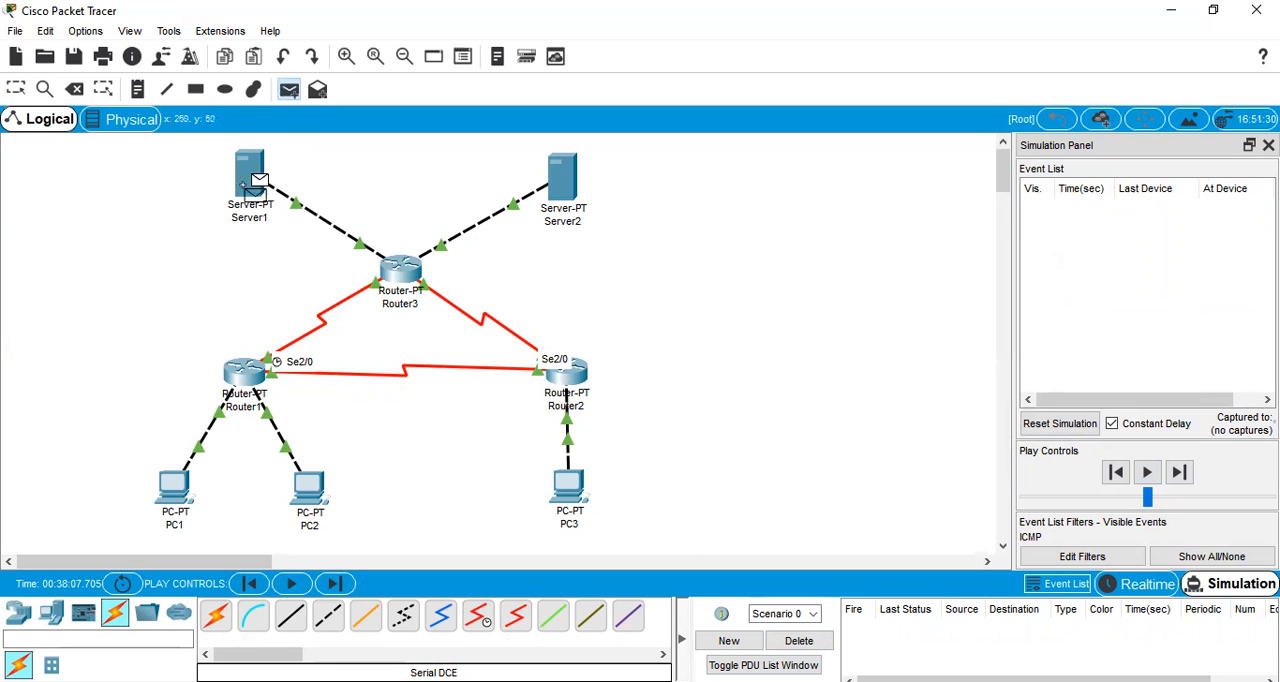
click(172, 490)
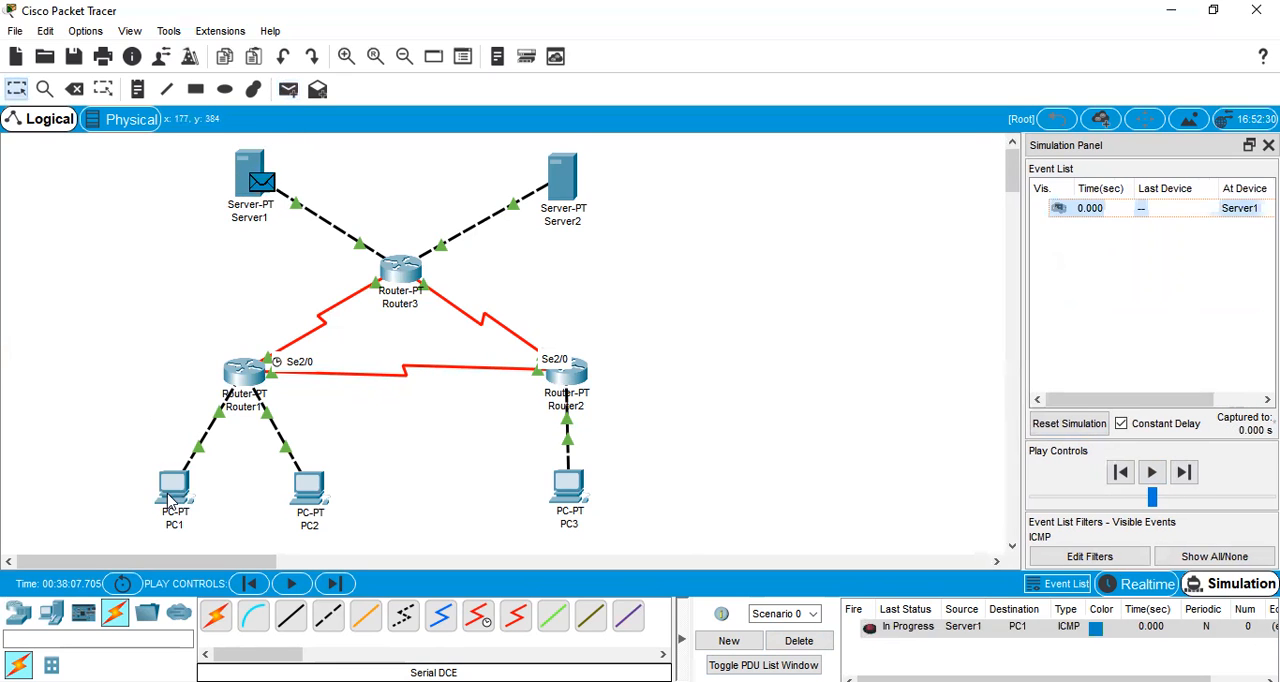
click(1151, 473)
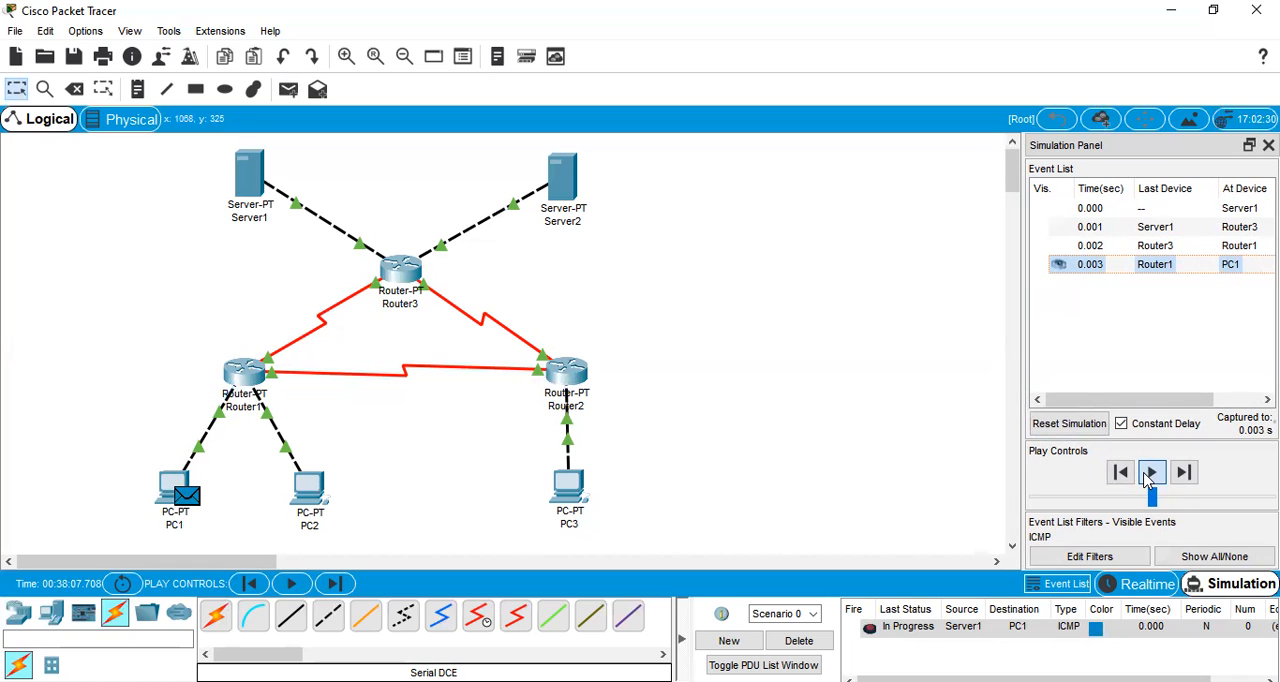
click(1151, 472)
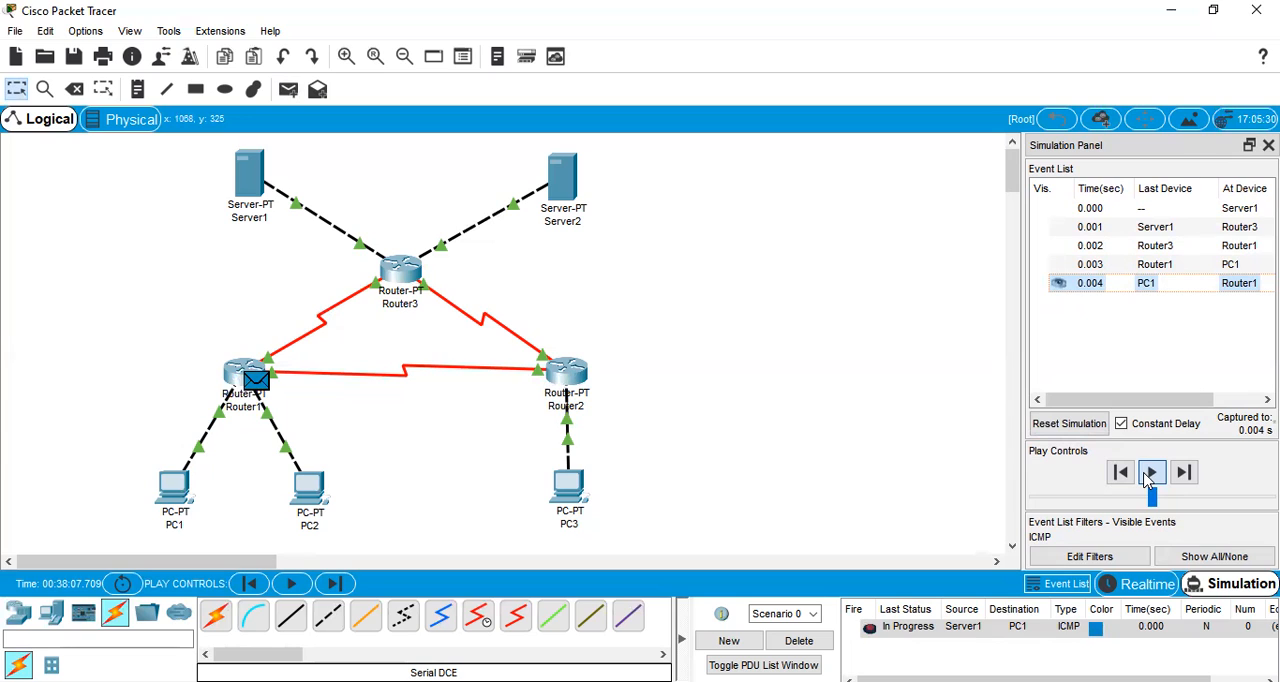
click(1148, 476)
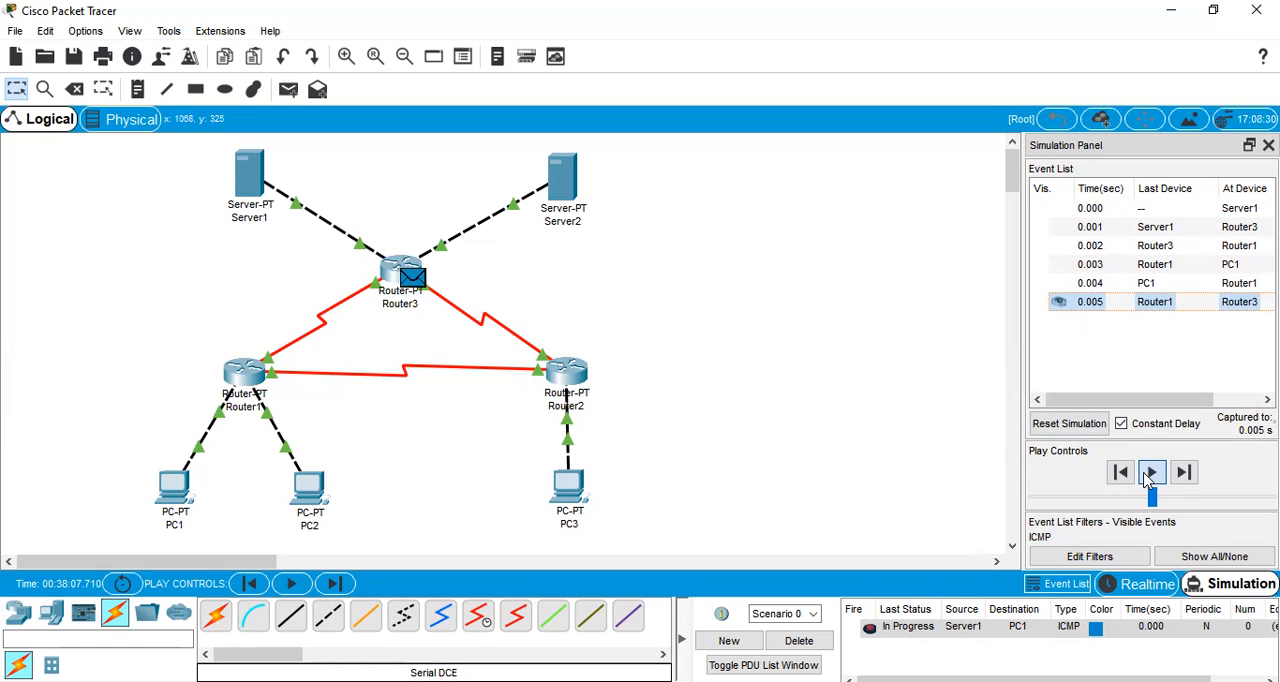
click(1148, 476)
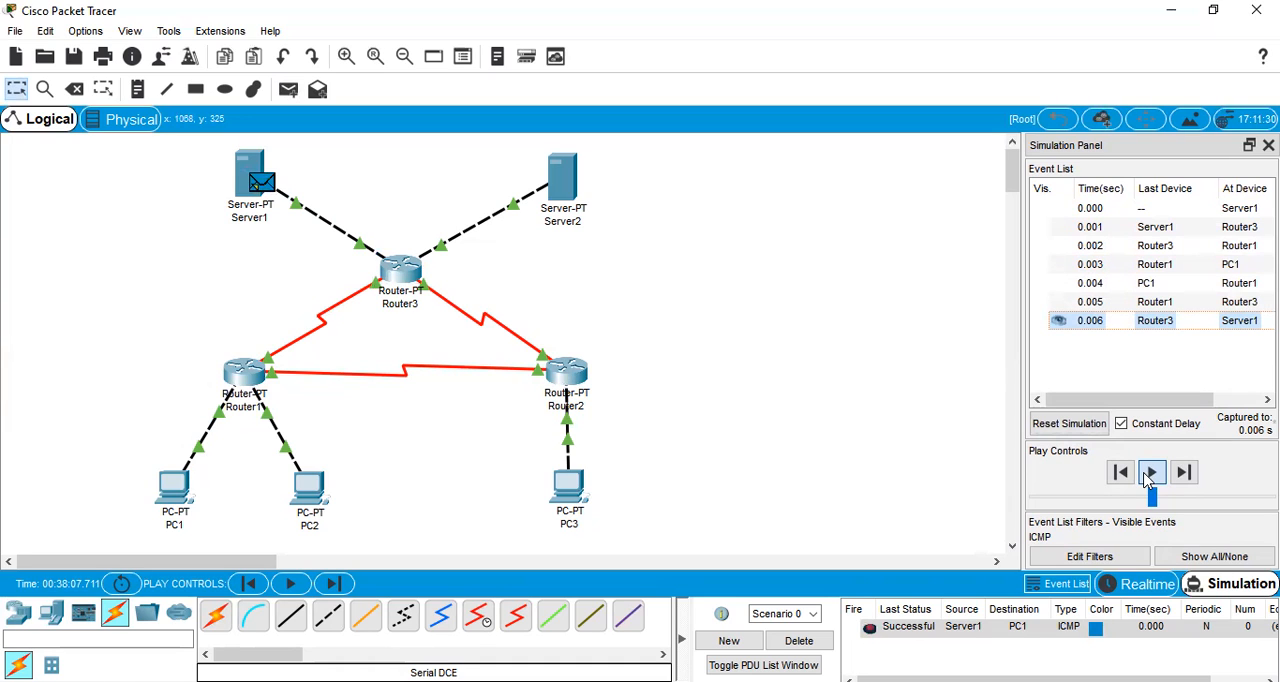
click(782, 638)
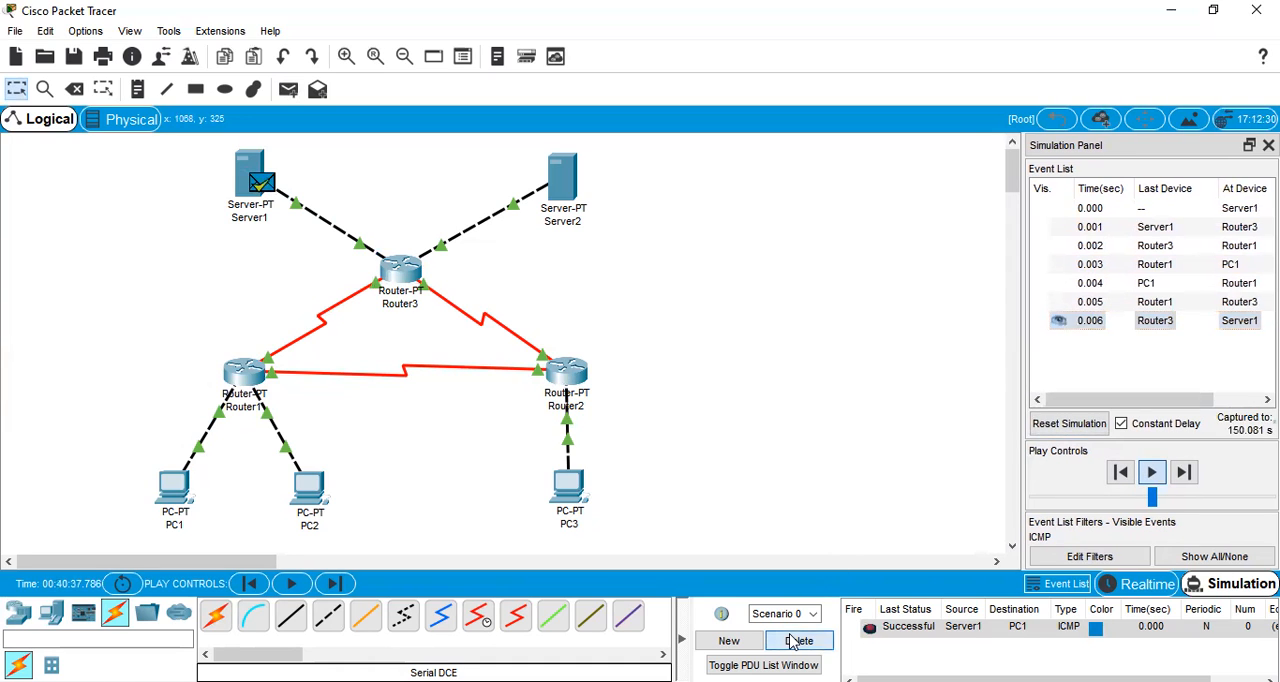
Simulate a simple PDU from Server1 to PC2 until the reply returns to Server1, and delete Scenario 0
click(290, 95)
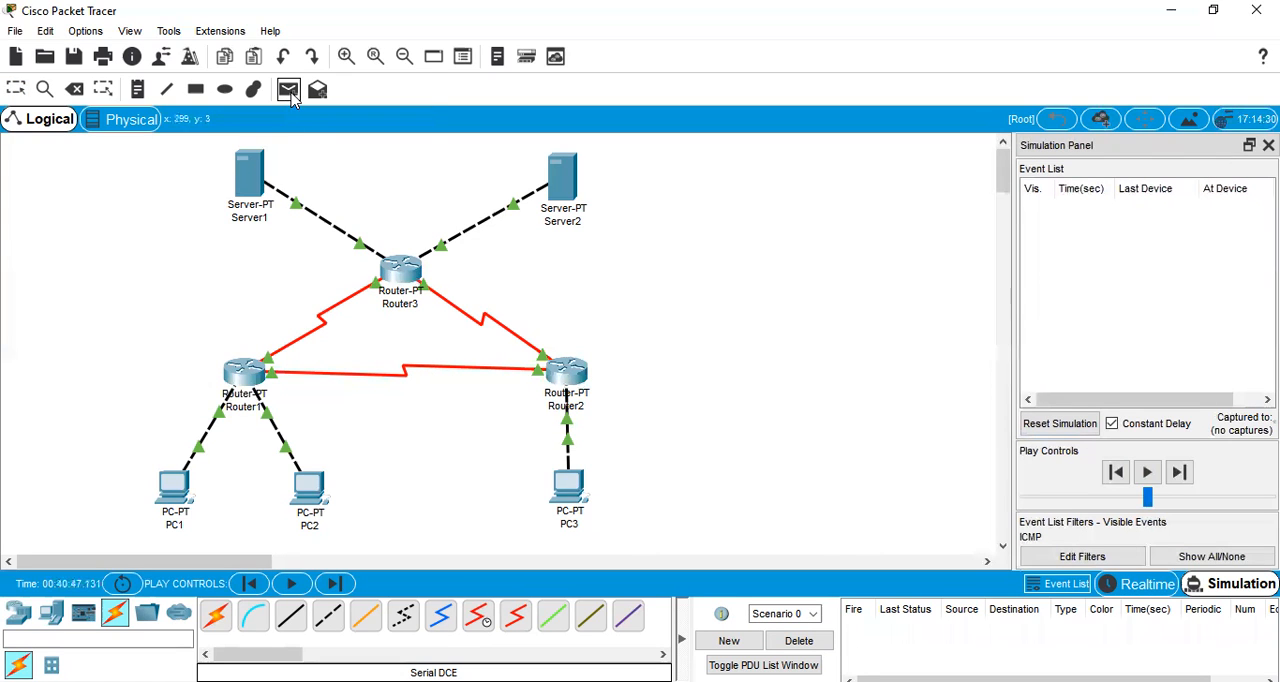
click(245, 182)
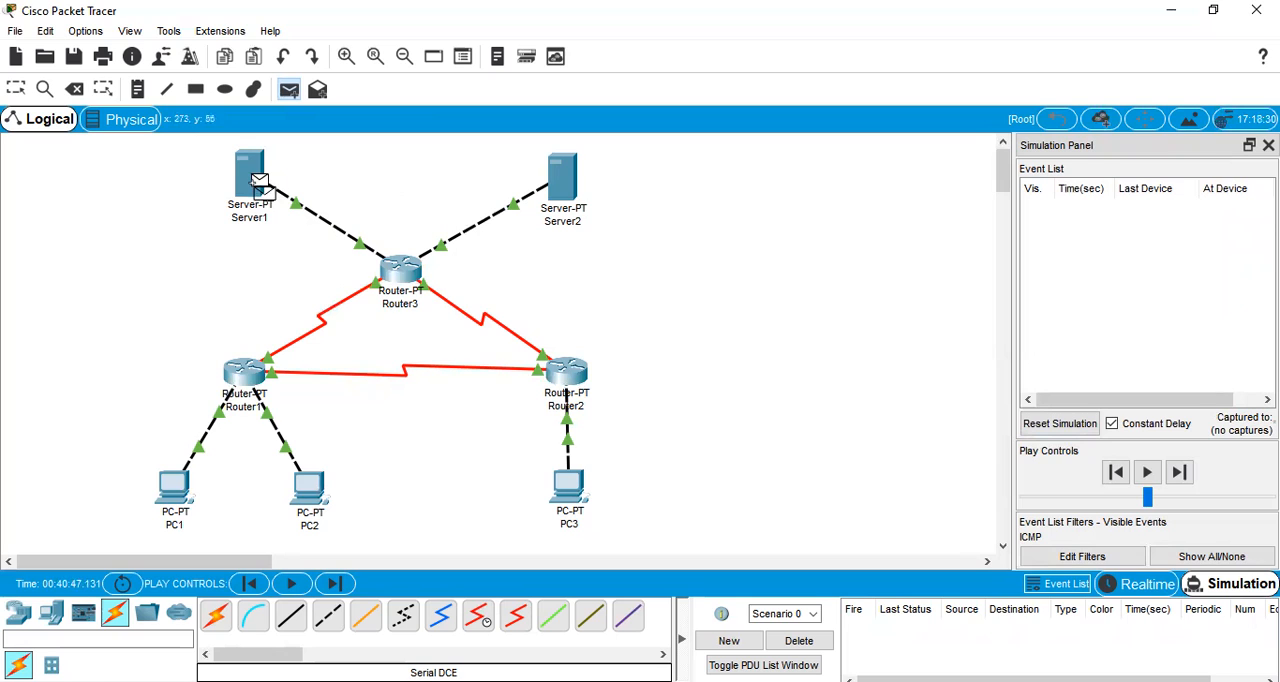
click(309, 488)
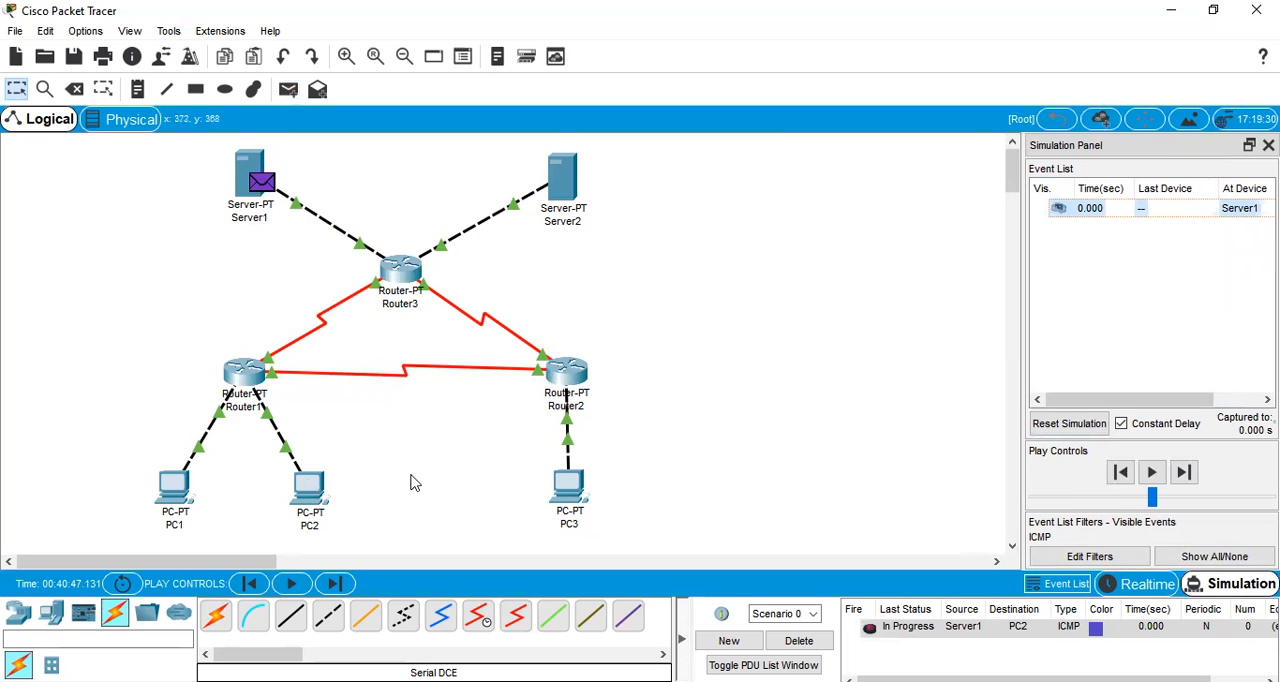
click(1152, 472)
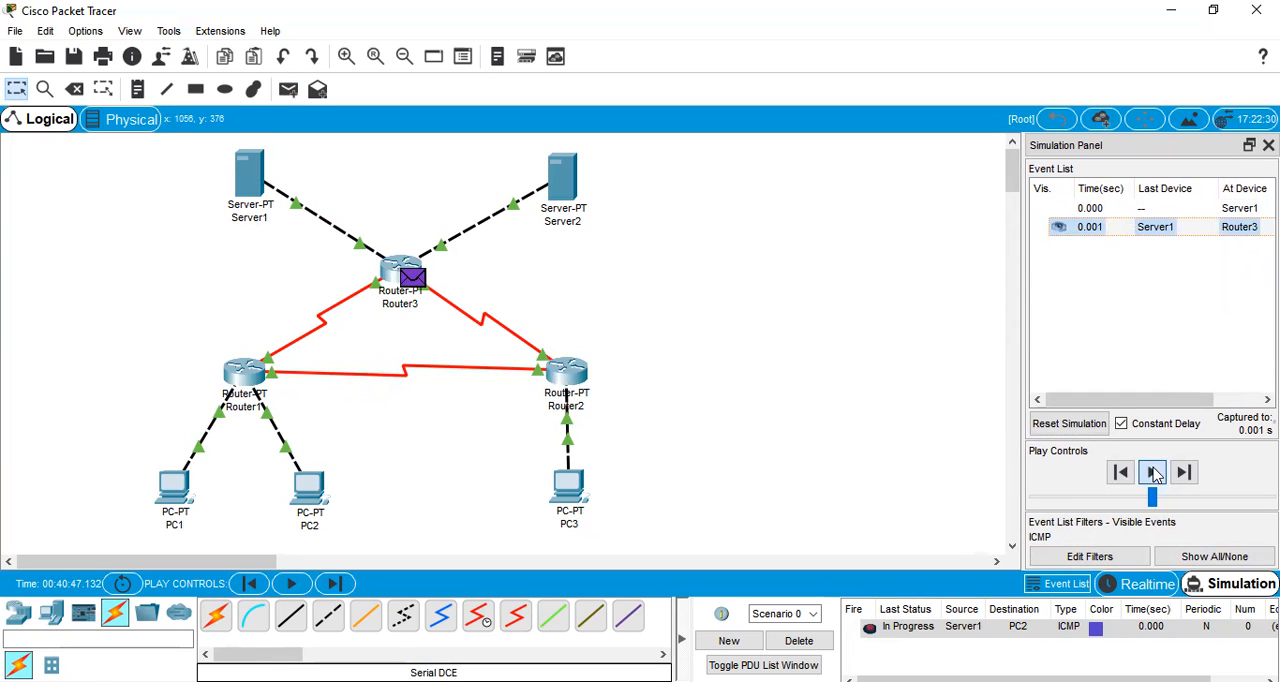
click(1153, 472)
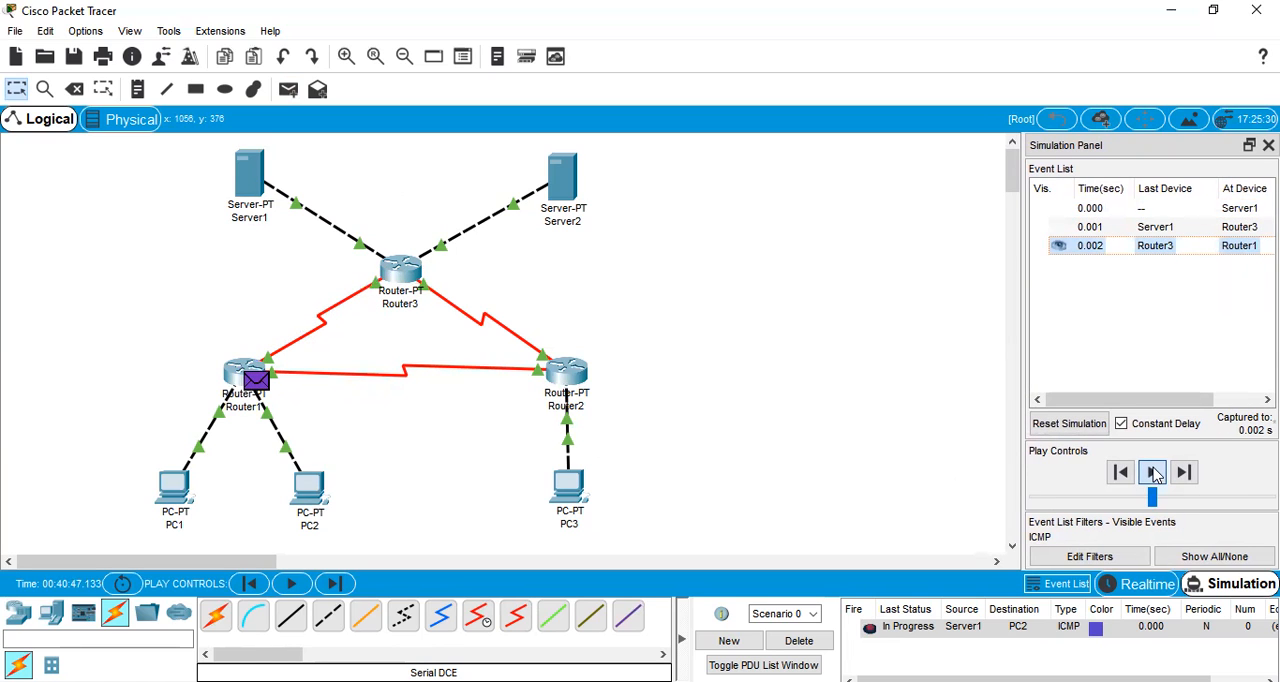
click(1153, 472)
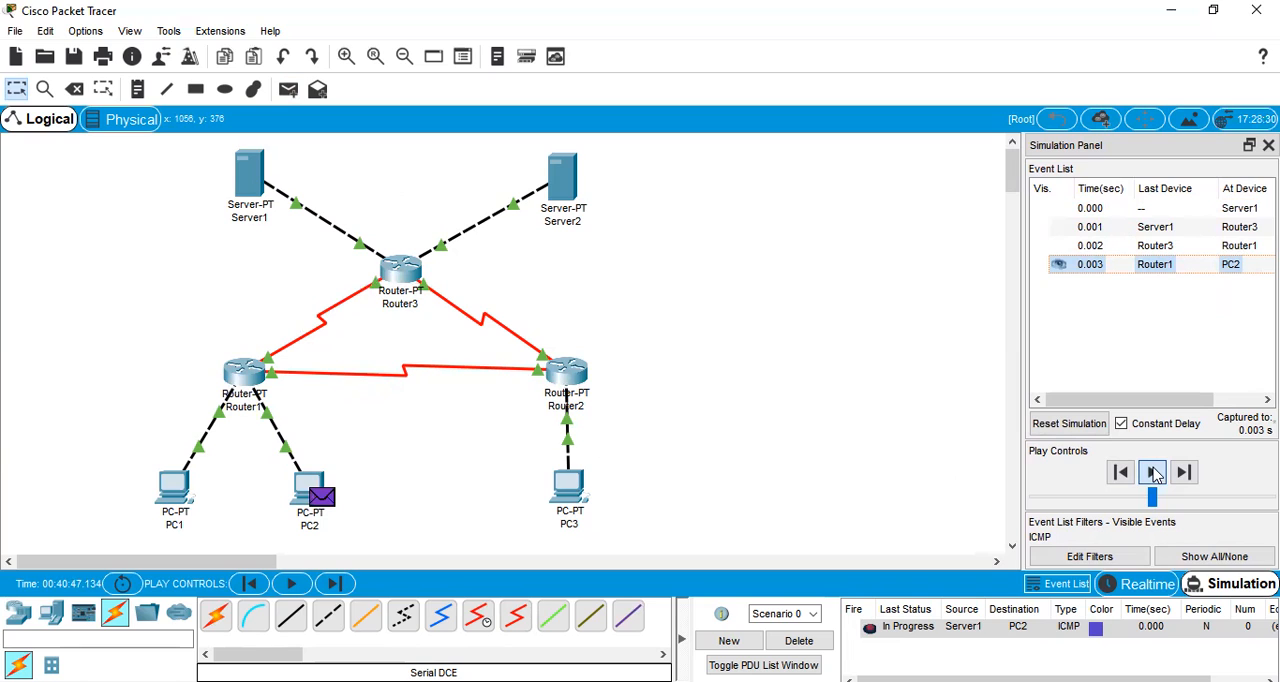
click(1153, 472)
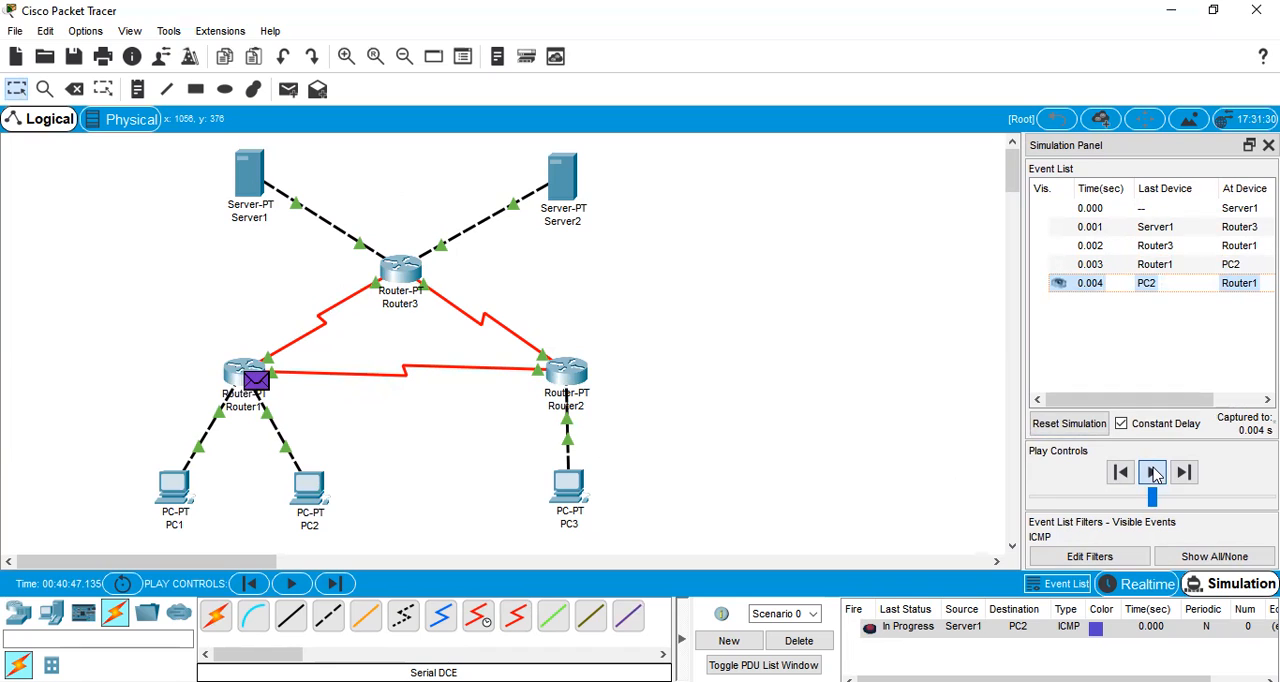
click(1153, 472)
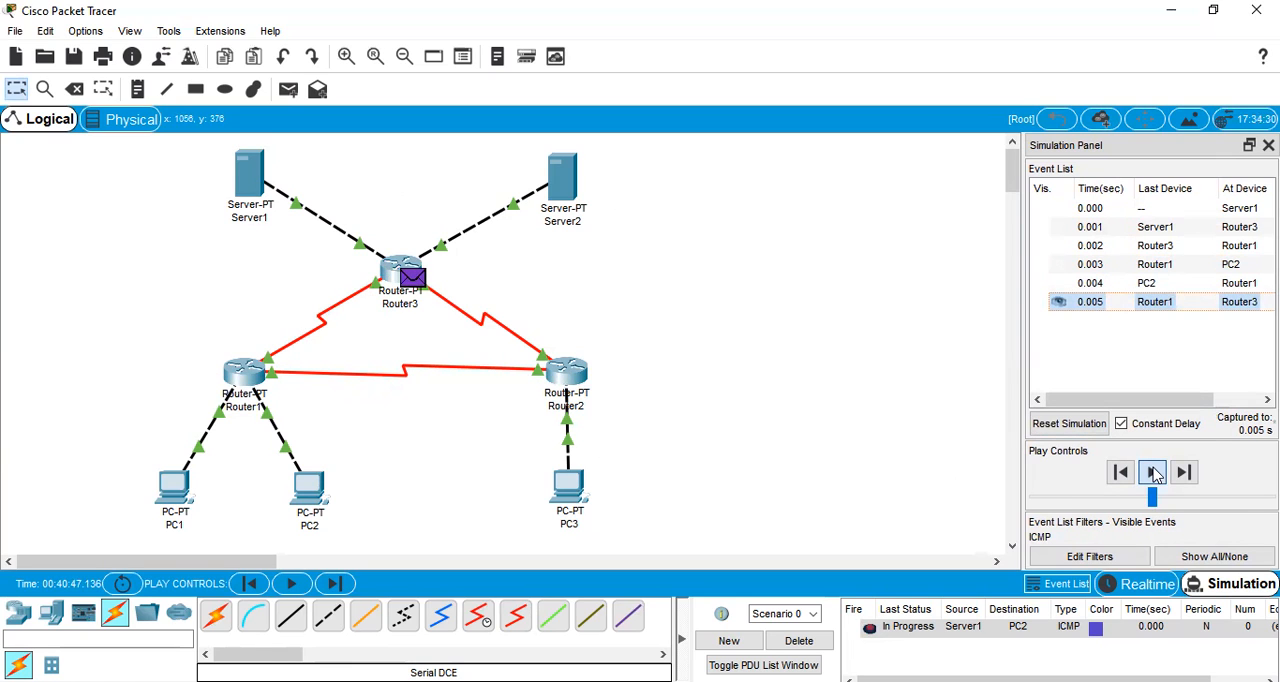
click(1153, 472)
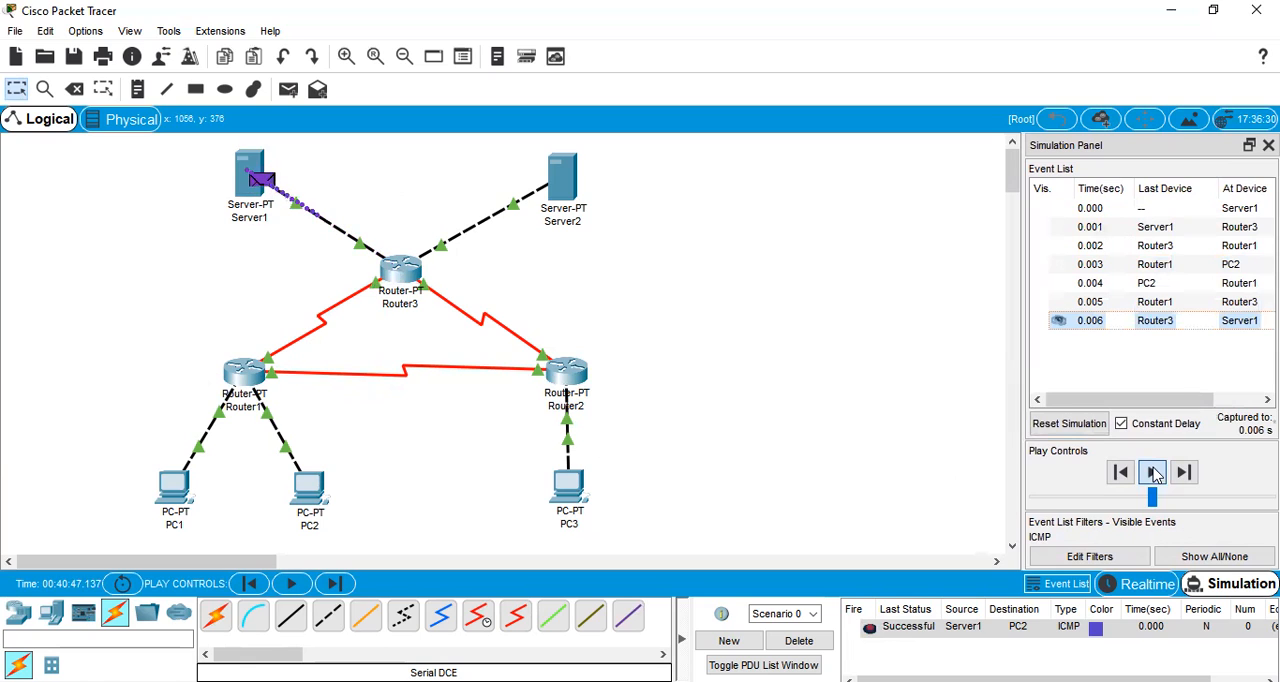
click(818, 640)
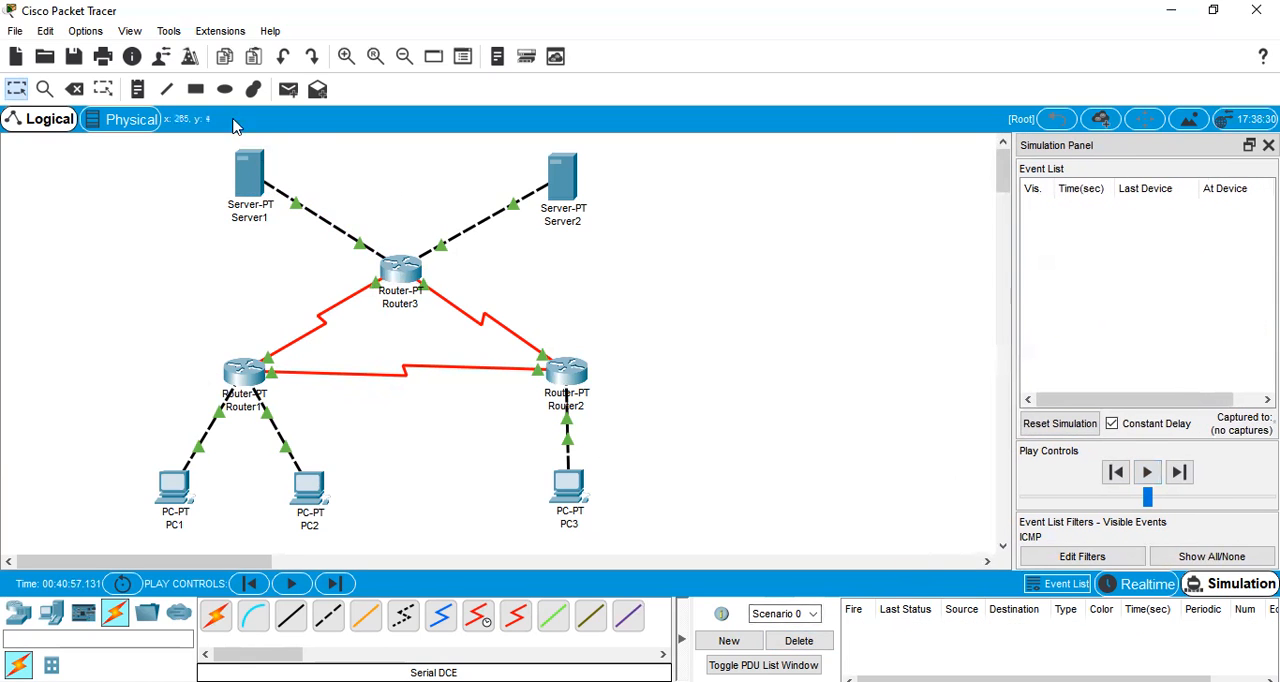
Simulate a simple PDU from Server1 to PC3 until the reply returns to Server1, and delete Scenario 0
click(289, 89)
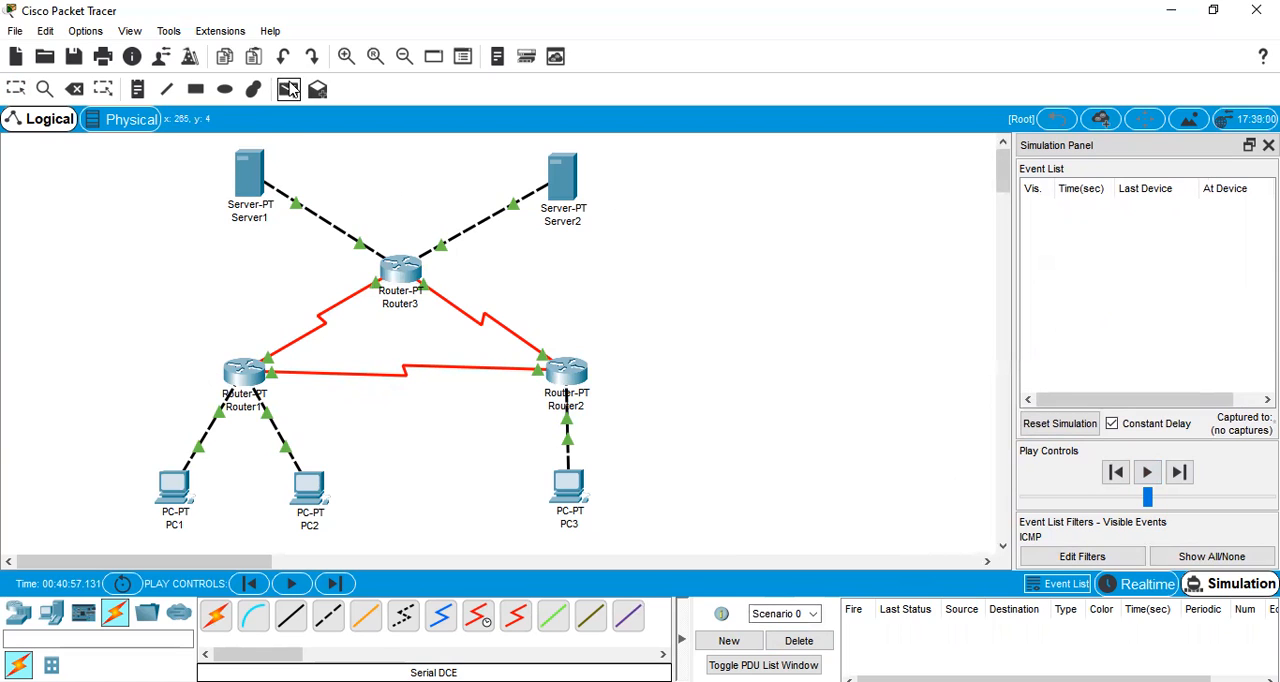
click(243, 177)
click(567, 484)
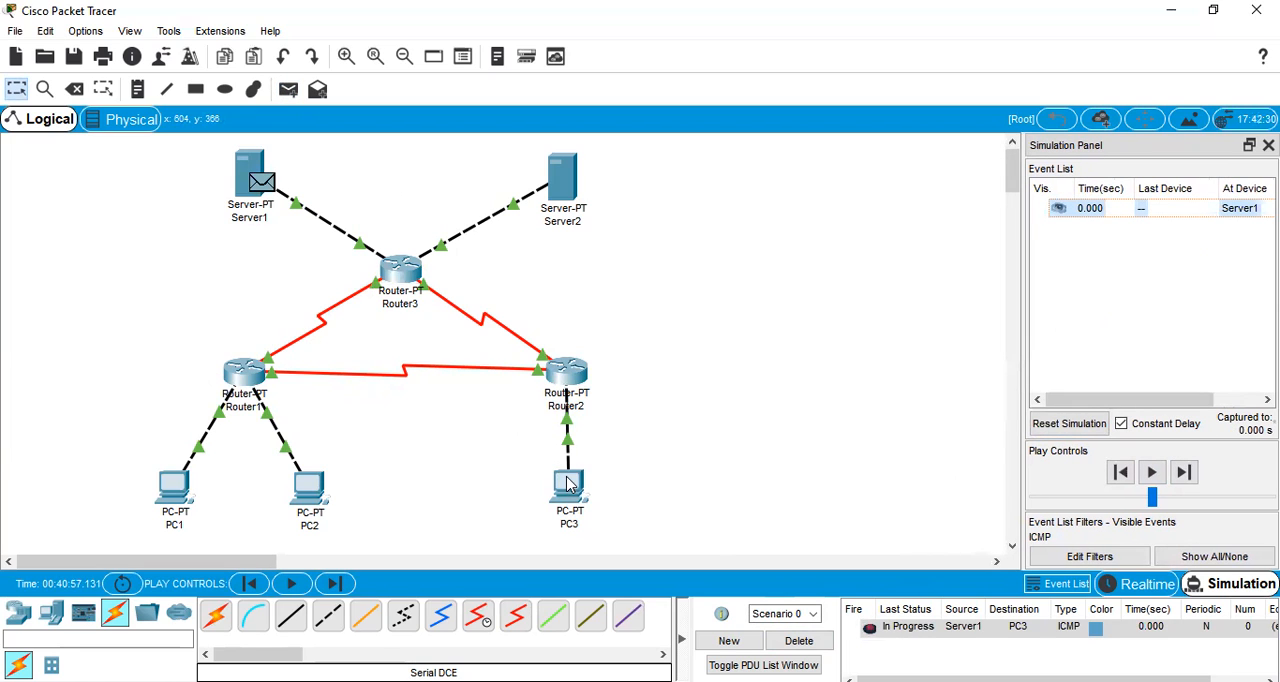
click(1152, 472)
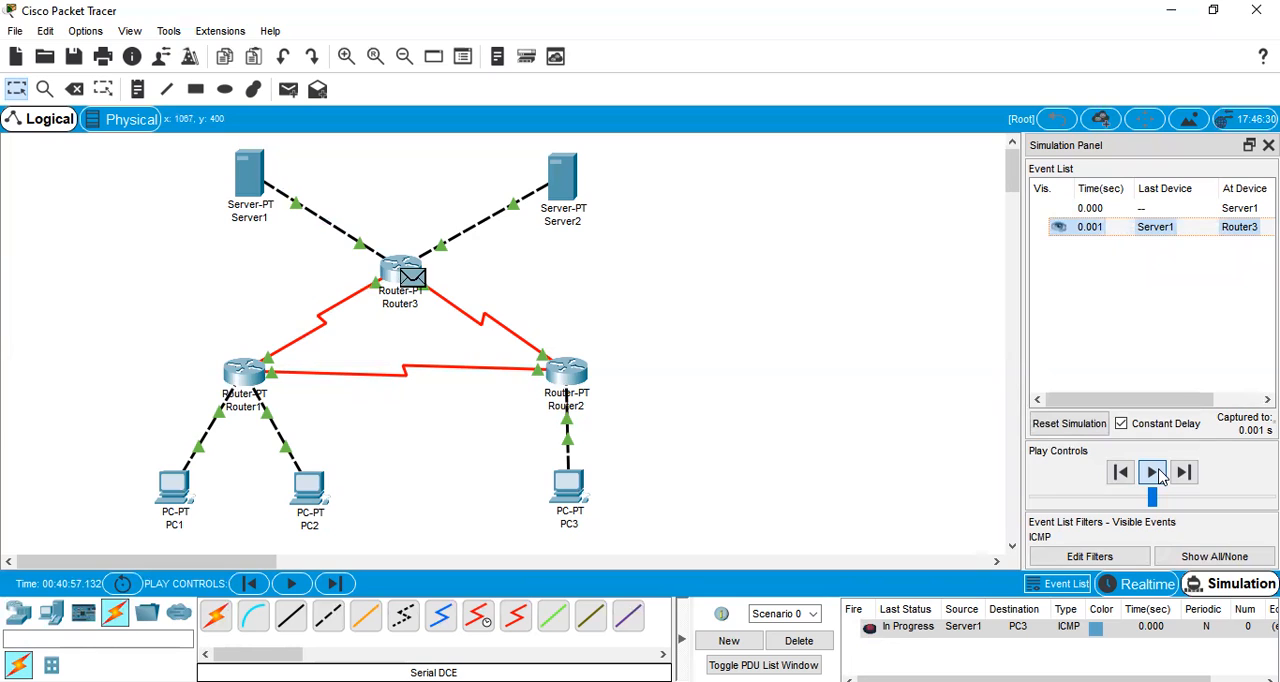
click(1152, 472)
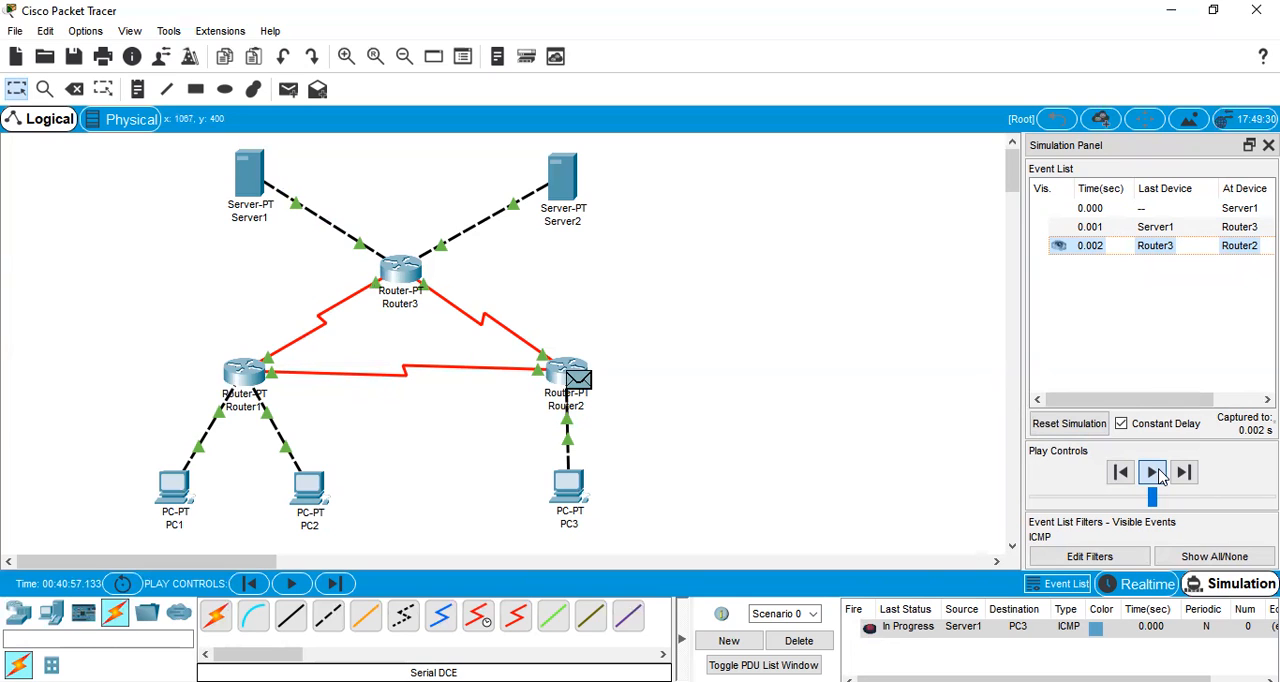
click(1158, 477)
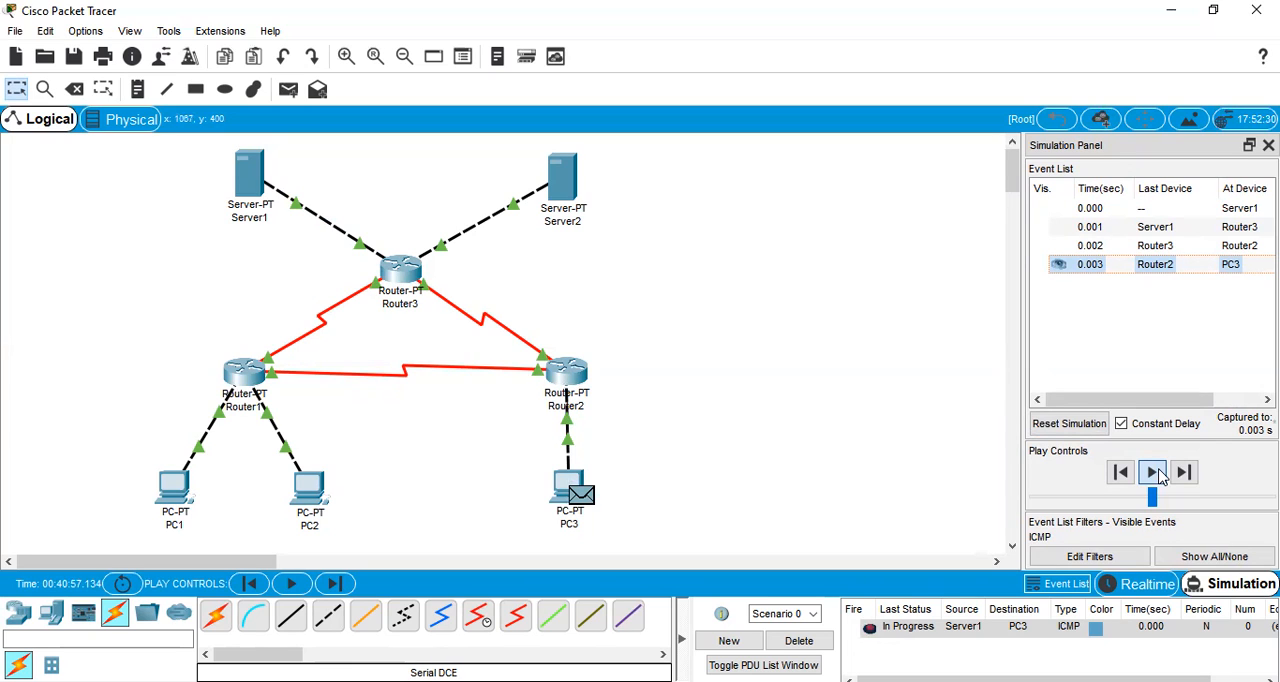
click(1158, 477)
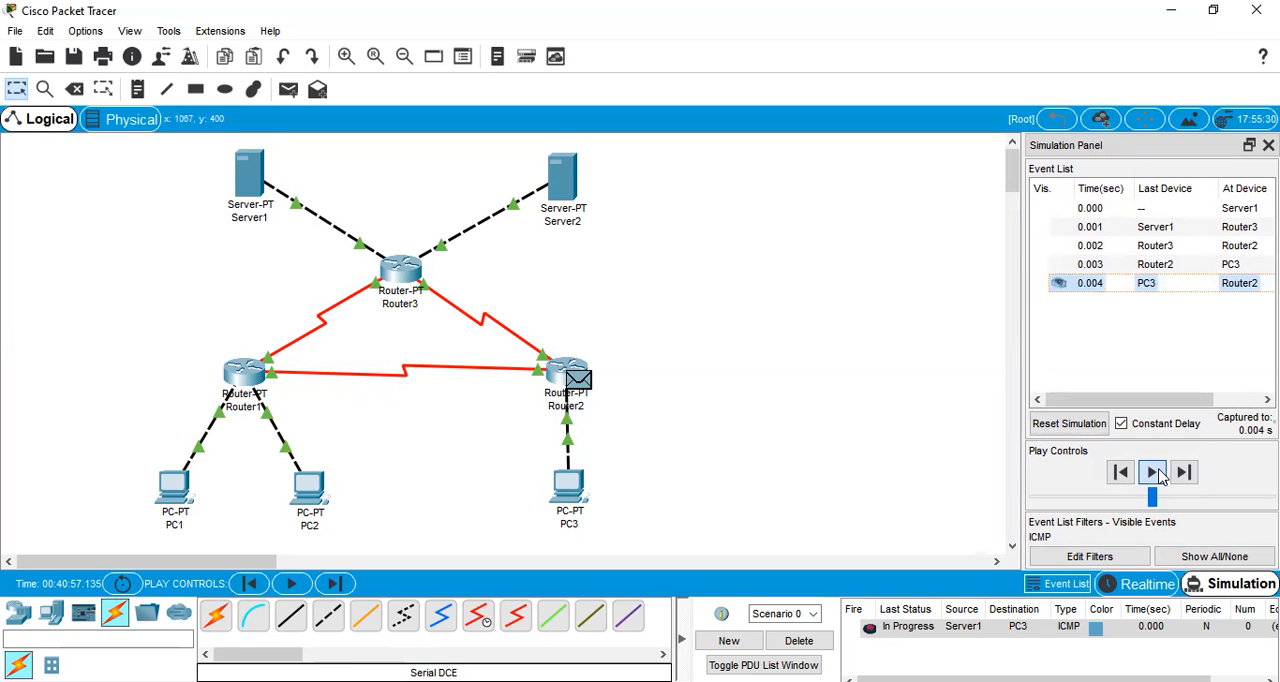
click(1158, 477)
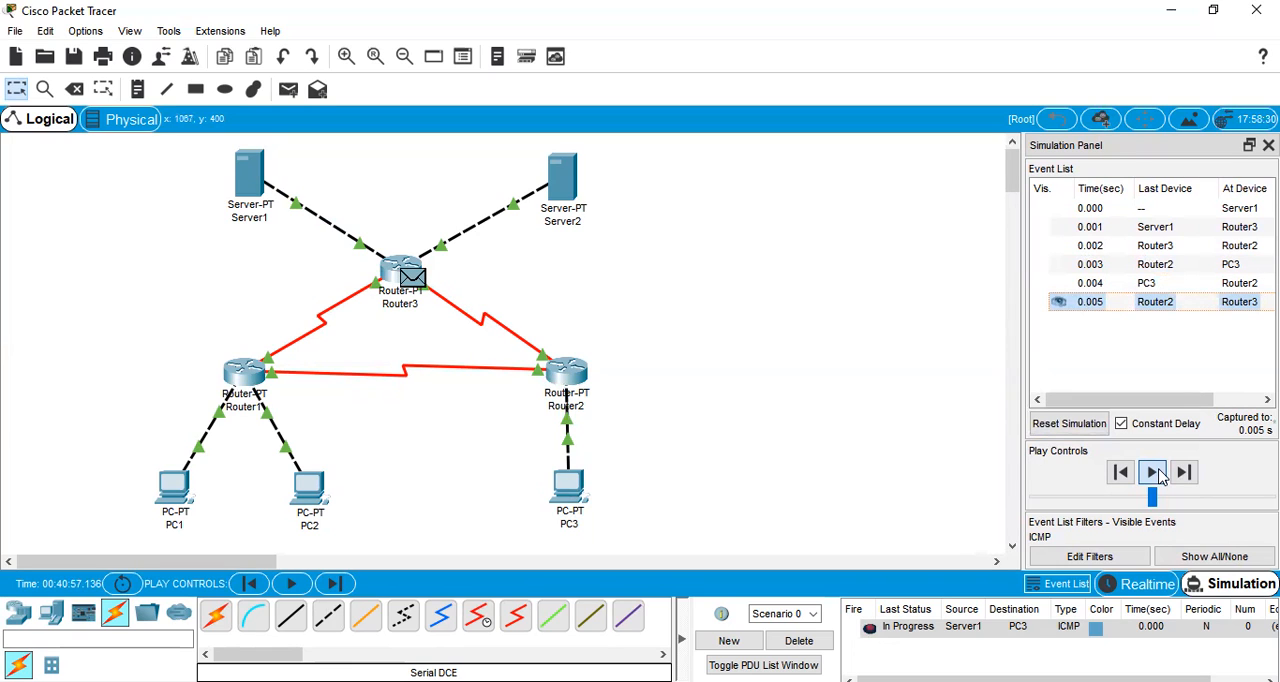
click(1158, 477)
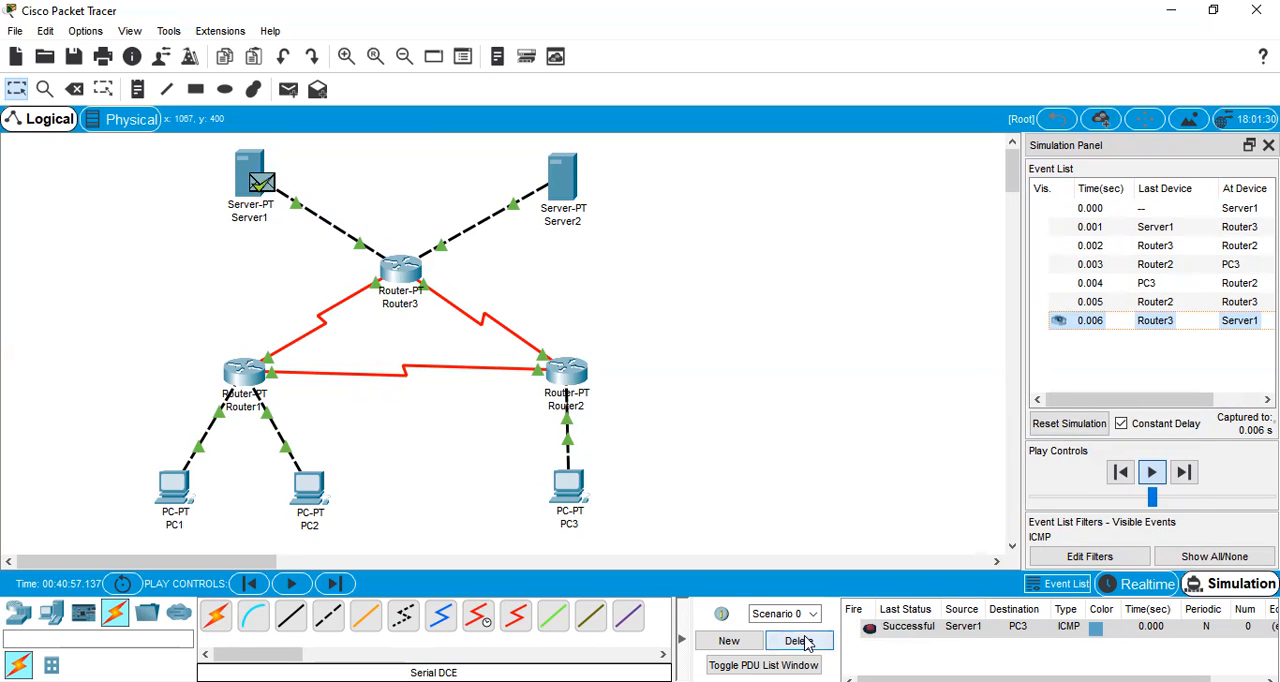
click(800, 641)
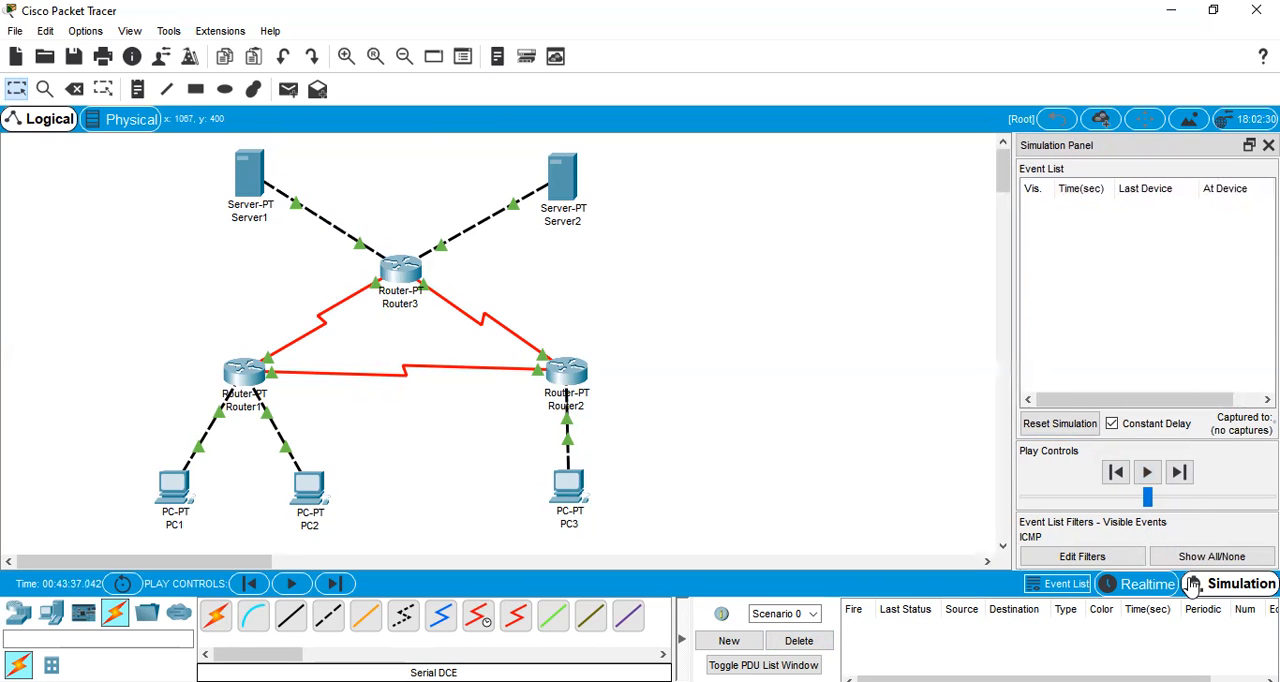
Return the network to Realtime mode and open PC2's device window
click(1143, 586)
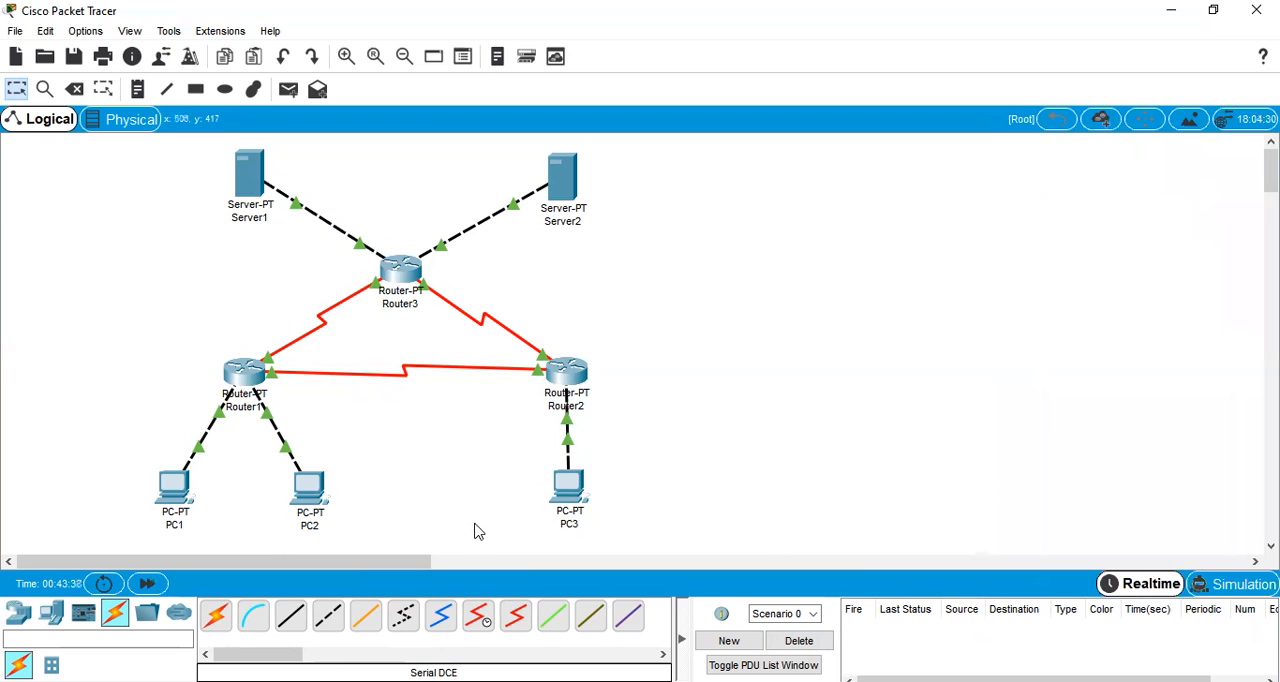
click(173, 502)
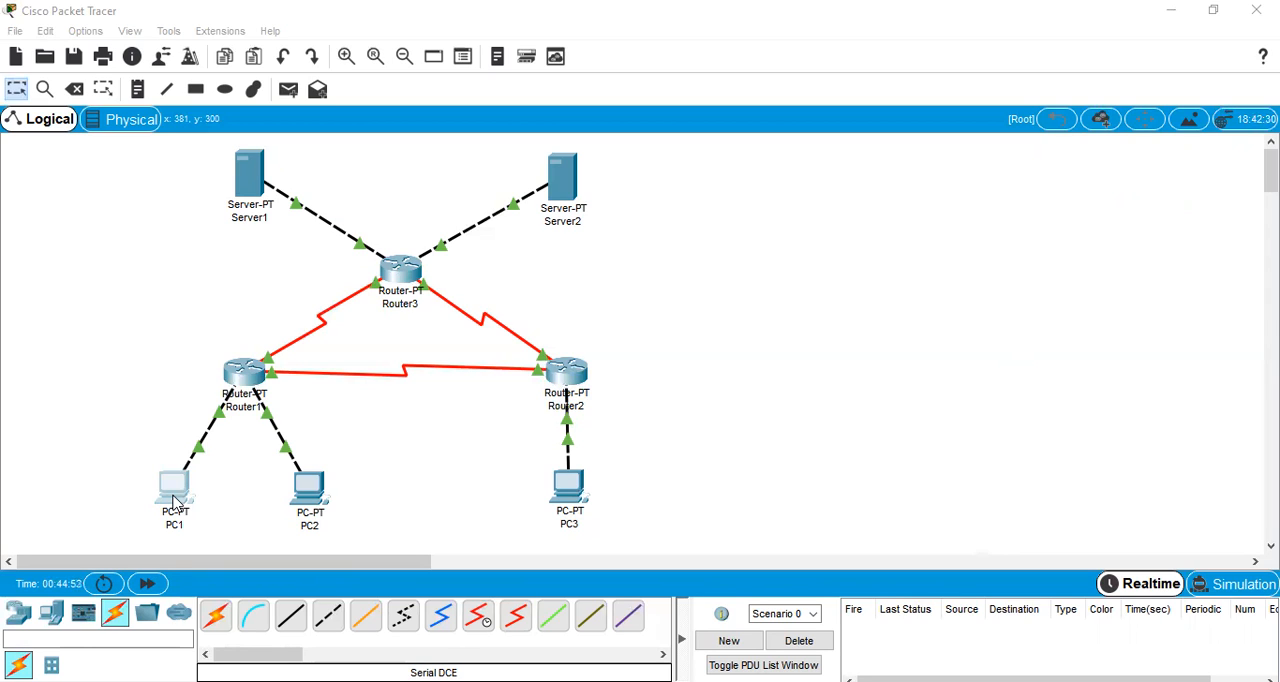
click(303, 495)
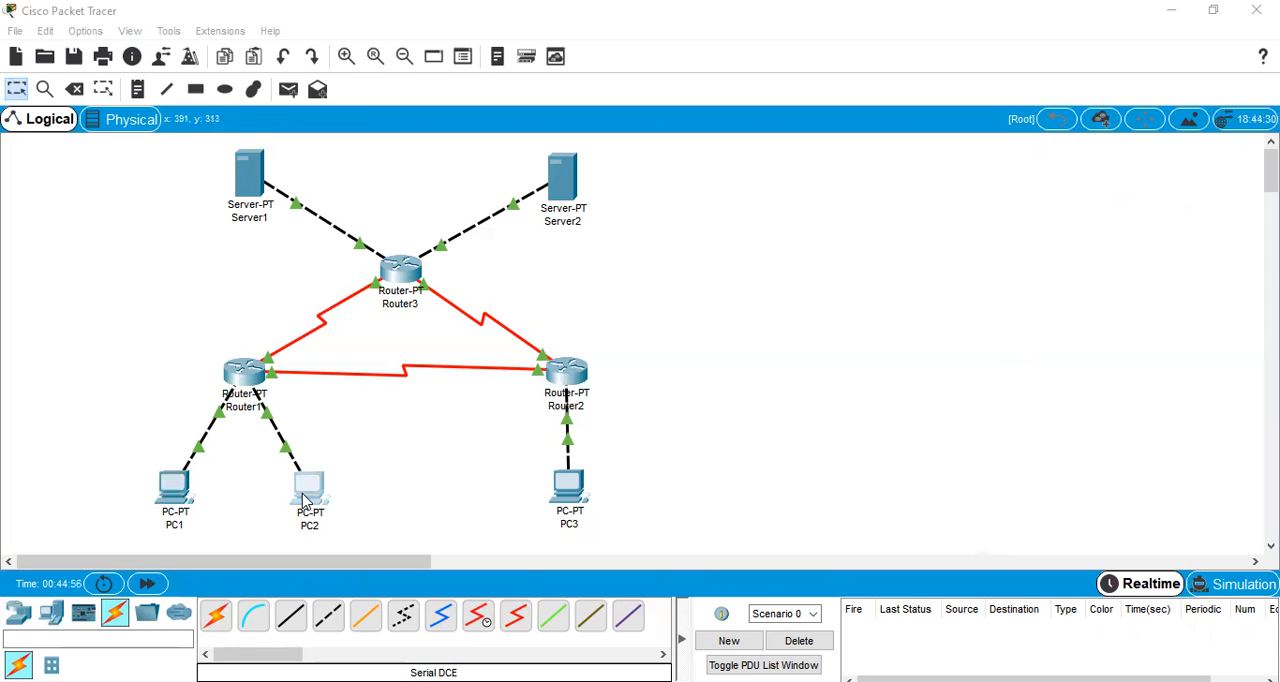